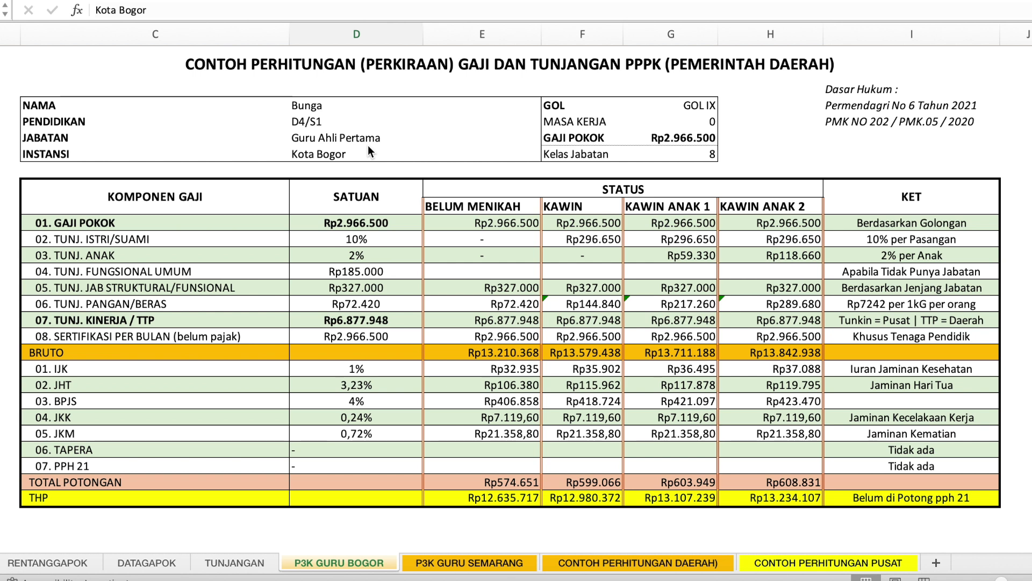
Step: Check the GOL, MASA KERJA and GAJI POKOK cells in the header and consult the DATAGAPOK sheet
left_click(683, 104)
left_click(699, 104)
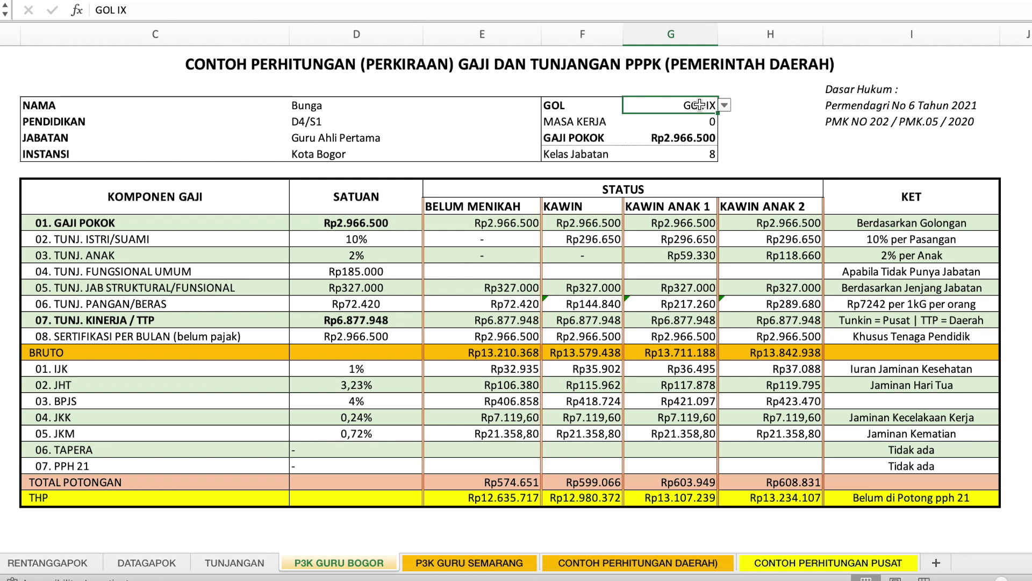
left_click(696, 122)
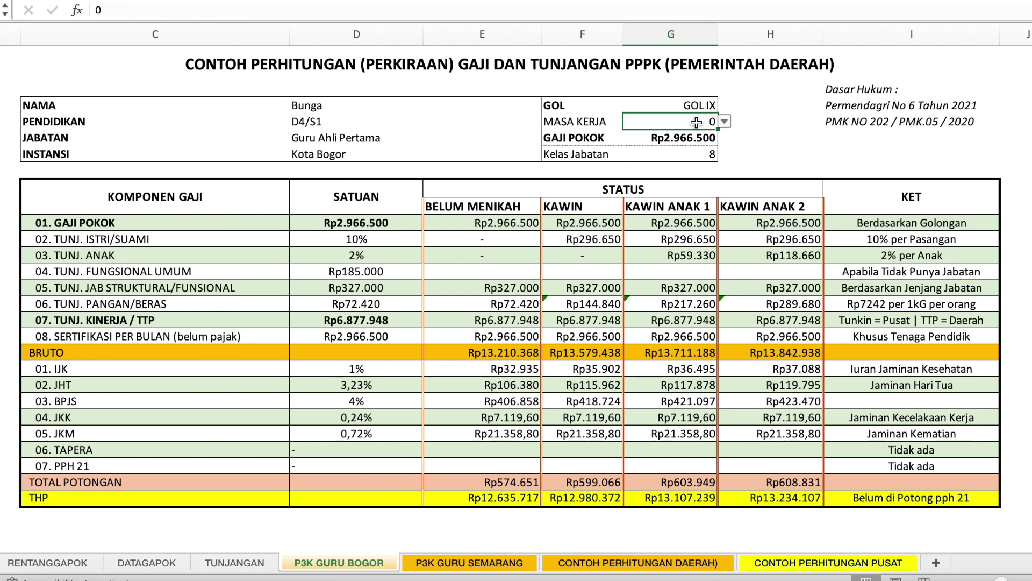
left_click(706, 104)
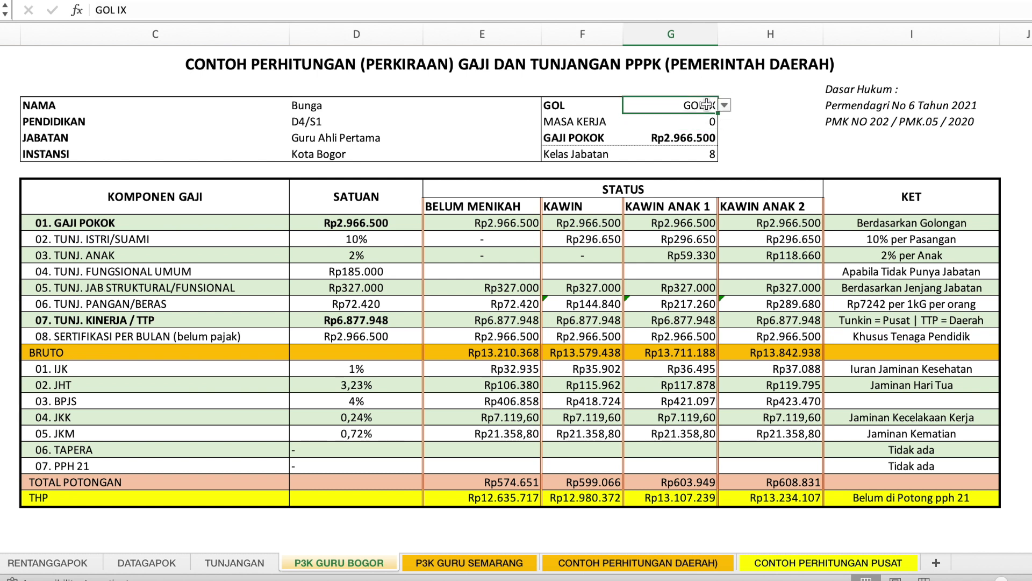
left_click(699, 125)
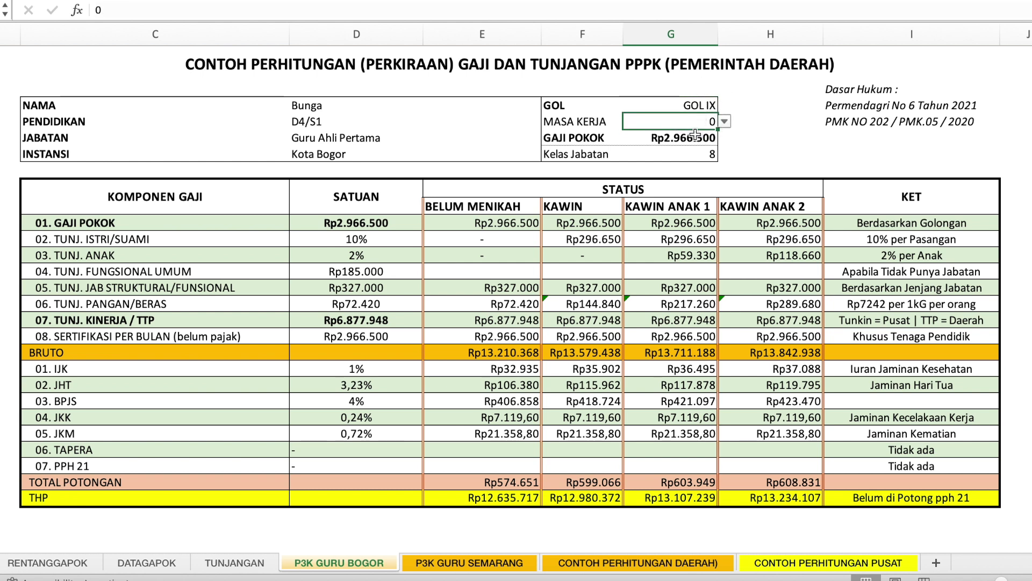
left_click(696, 137)
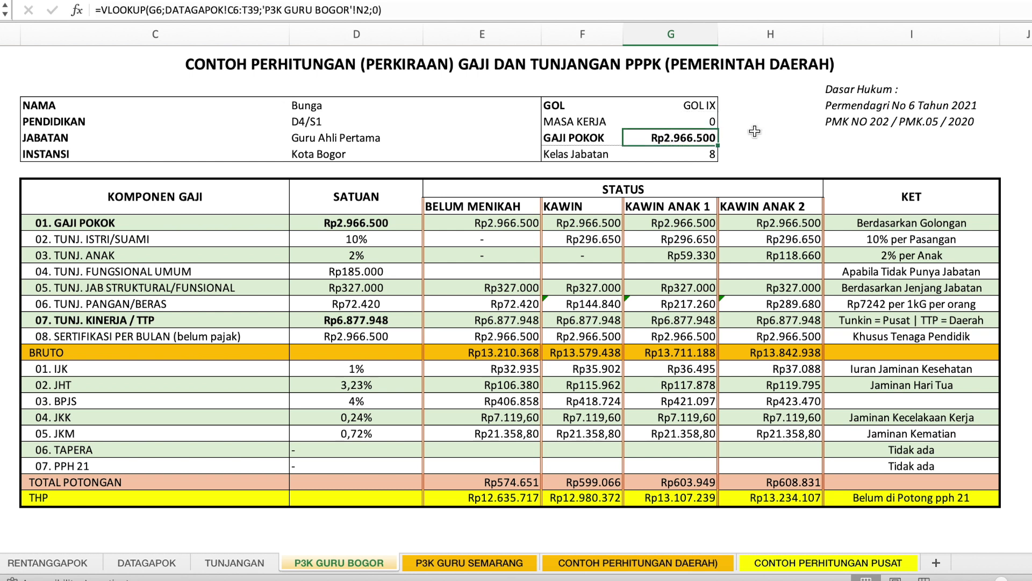
left_click(147, 562)
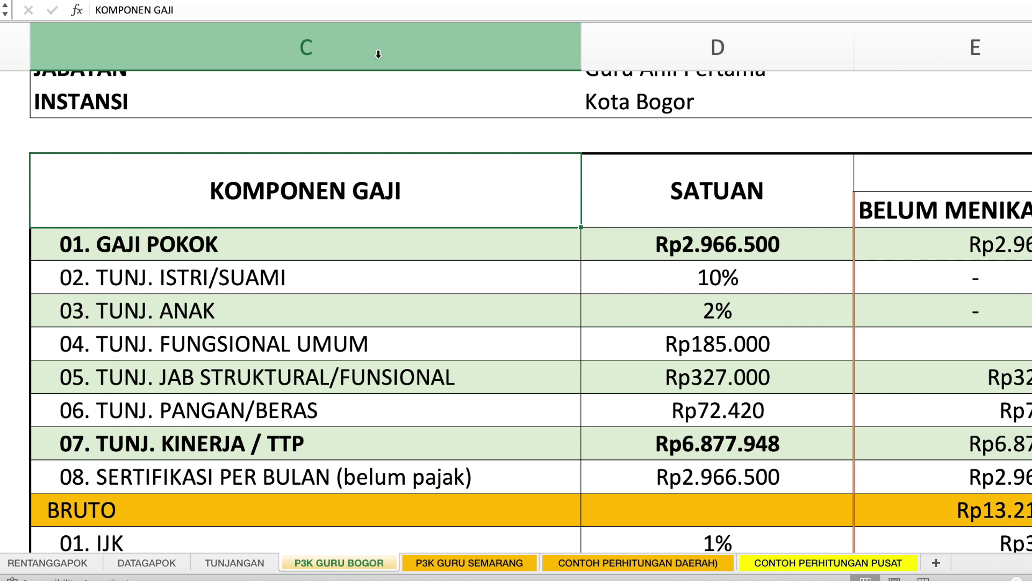
Step: Examine the salary components listed under KOMPONEN GAJI and the SATUAN entries from GAJI POKOK to TUNJ. PANGAN/BERAS
scroll(378, 54, "up", 1)
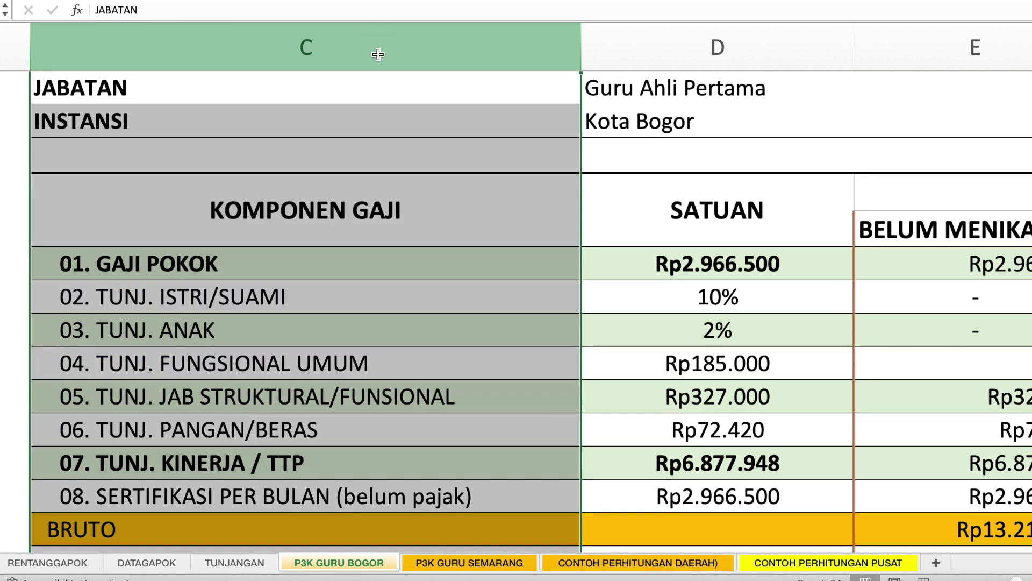
left_click(290, 260)
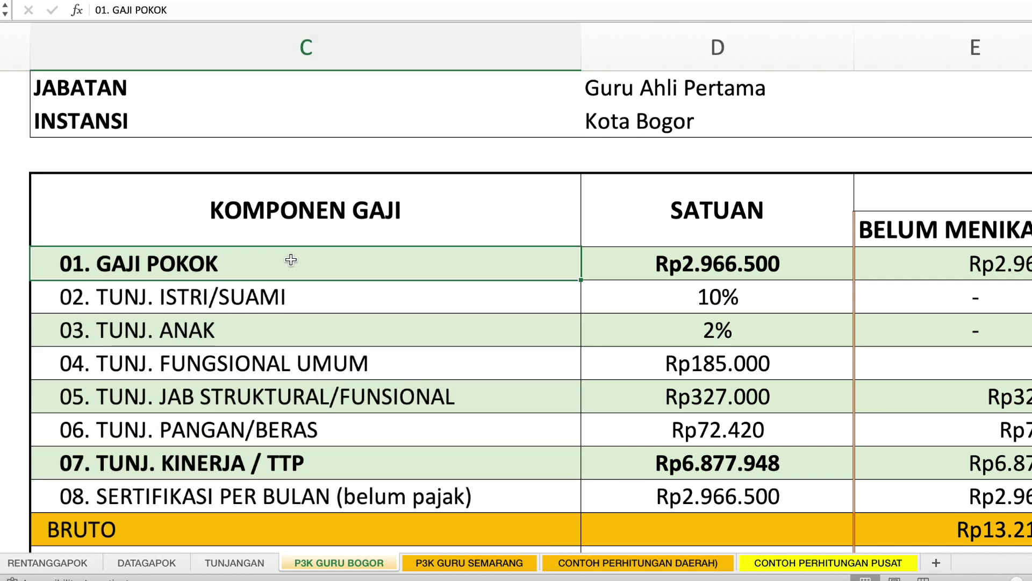
left_click(265, 498)
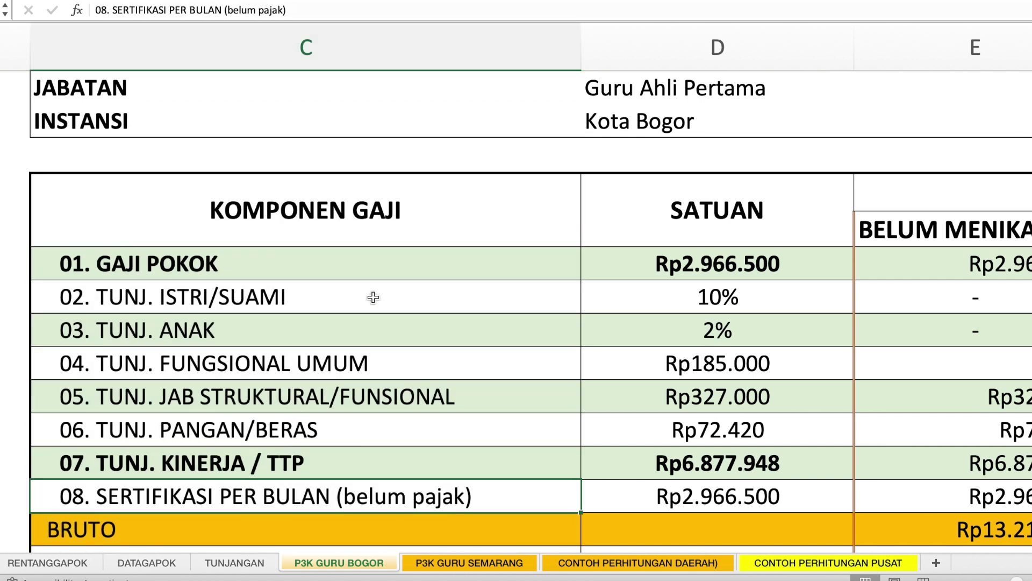
left_click(723, 266)
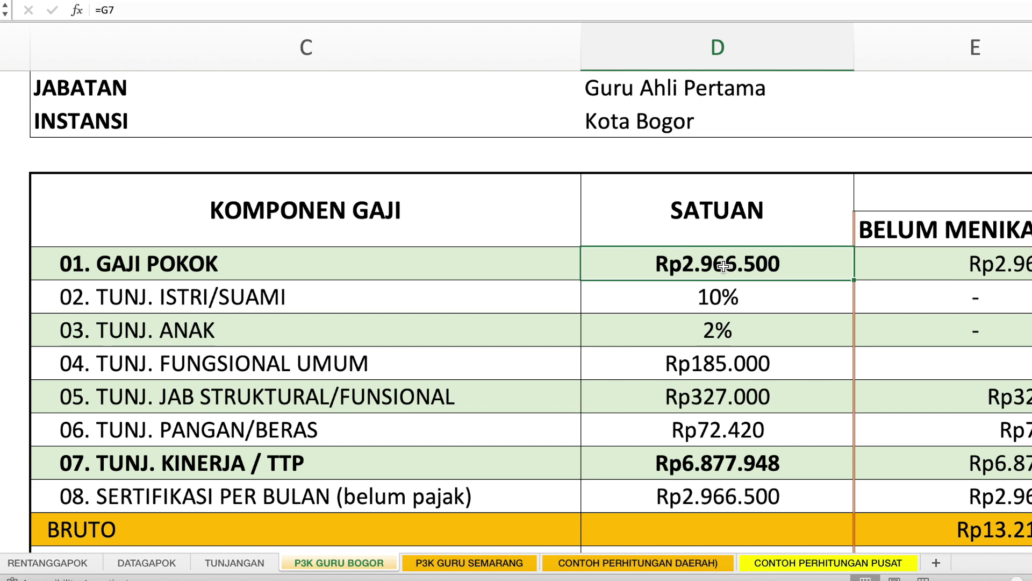
left_click(718, 297)
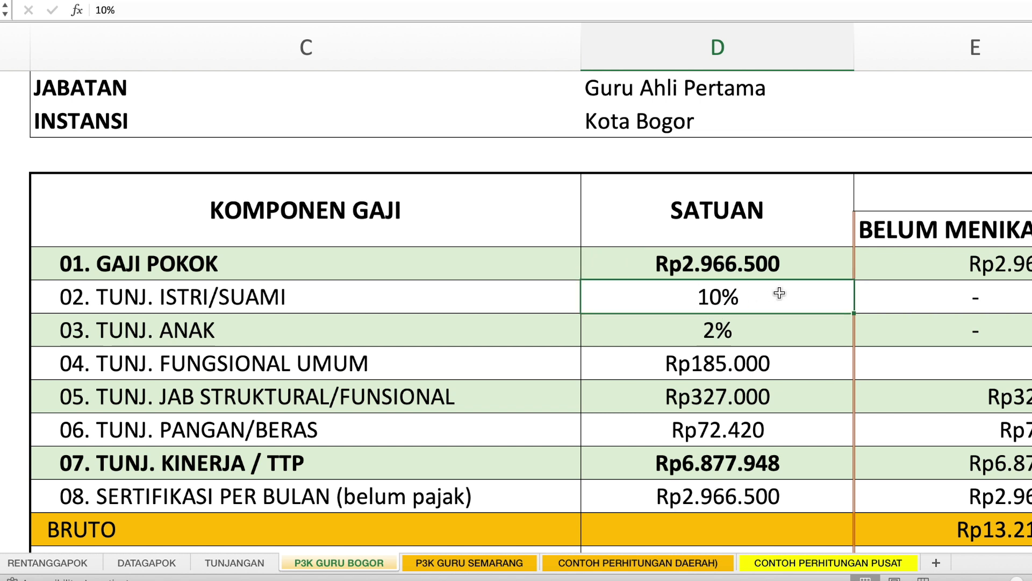
left_click(761, 334)
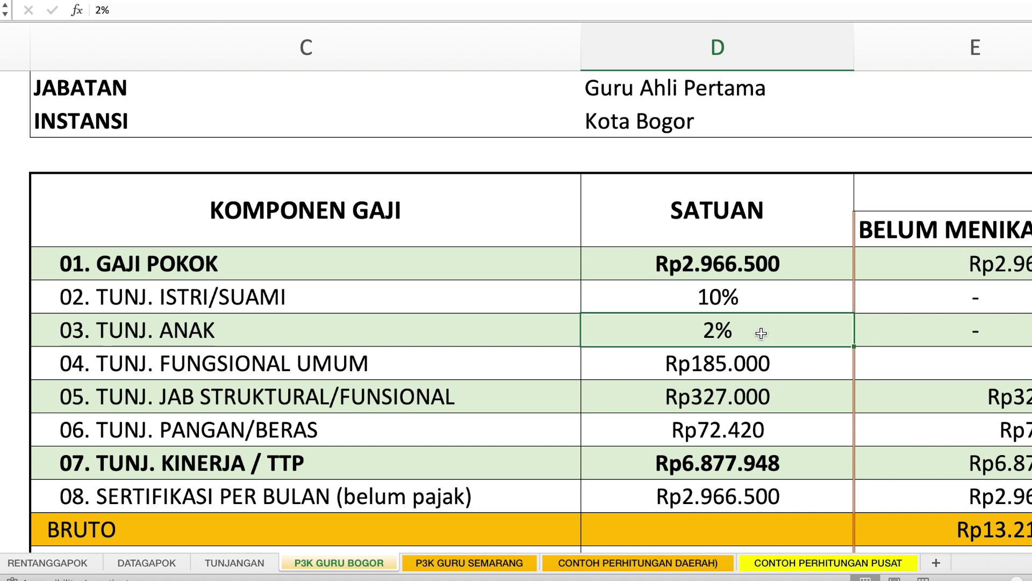
left_click(755, 370)
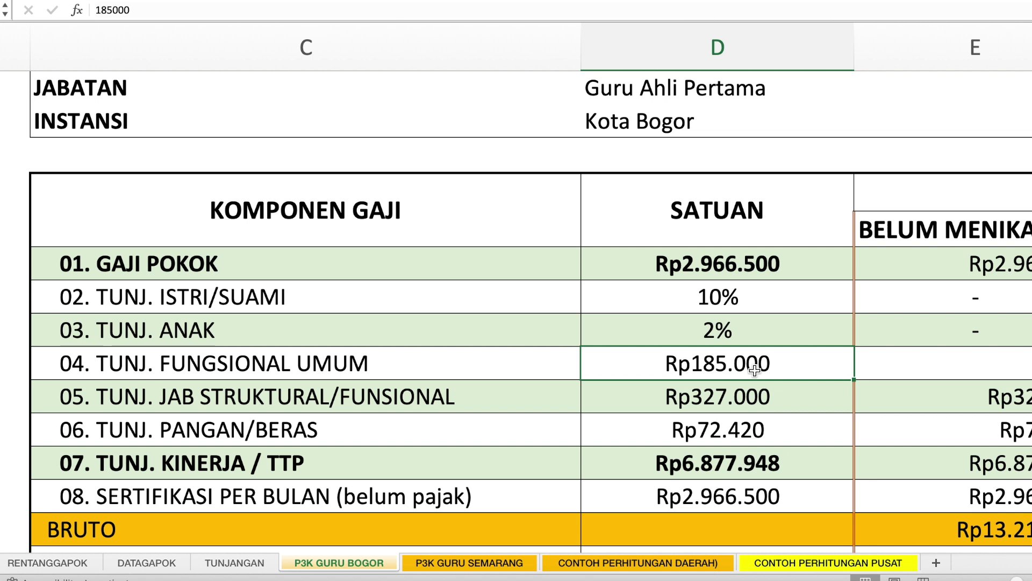
left_click(750, 401)
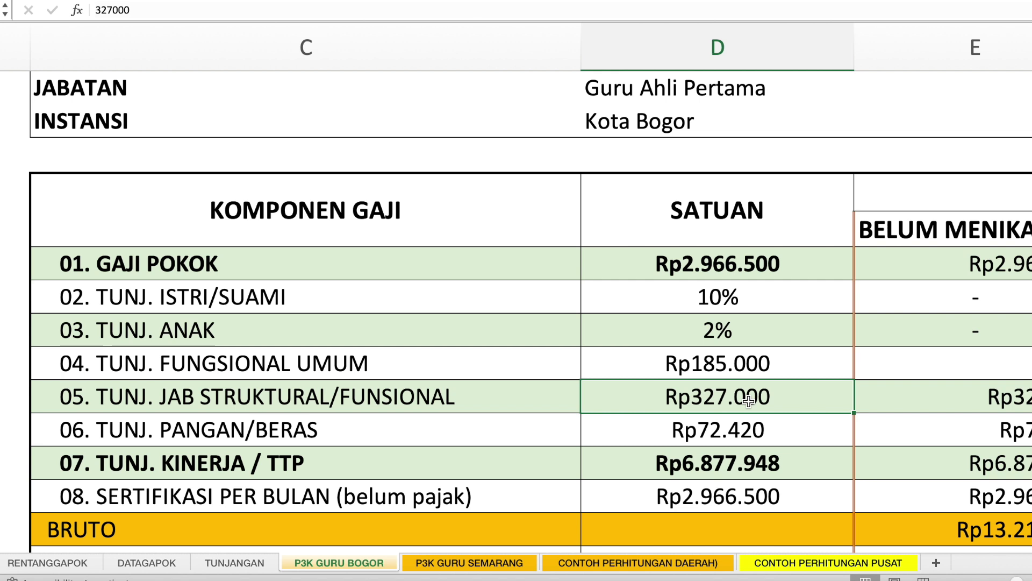
left_click(662, 431)
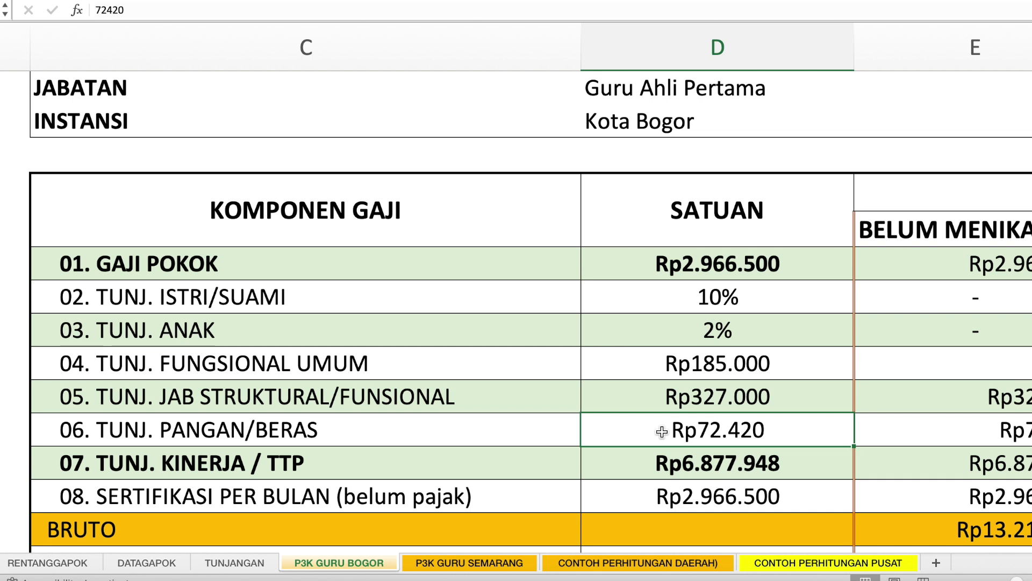
Step: Compare the TUNJ. KINERJA / TTP and SERTIFIKASI entries with the Wali Kota Bogor regulation and Tunjangan Profesi PDFs, then return to Excel
left_click(696, 476)
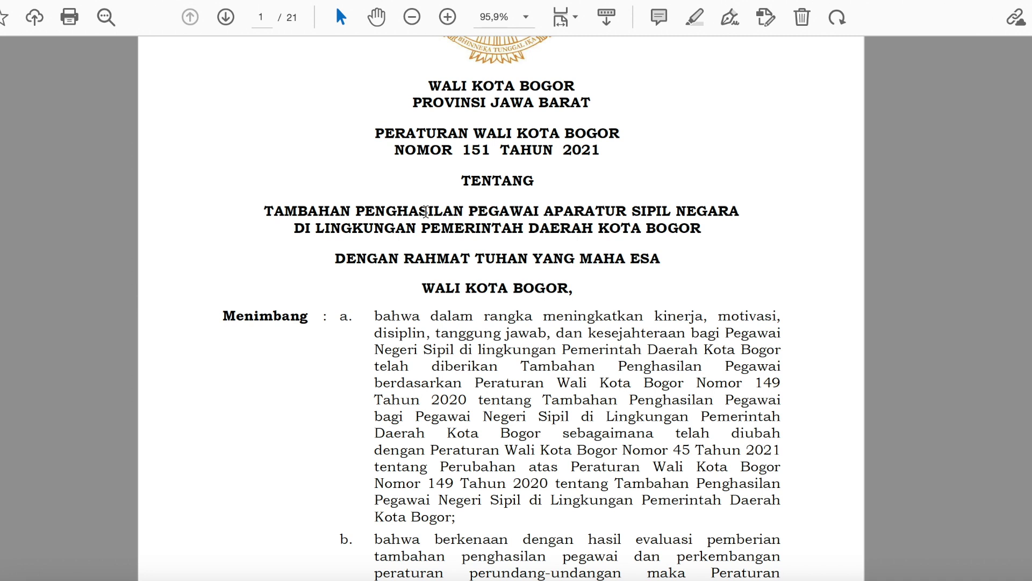
scroll(425, 422, "down", 20)
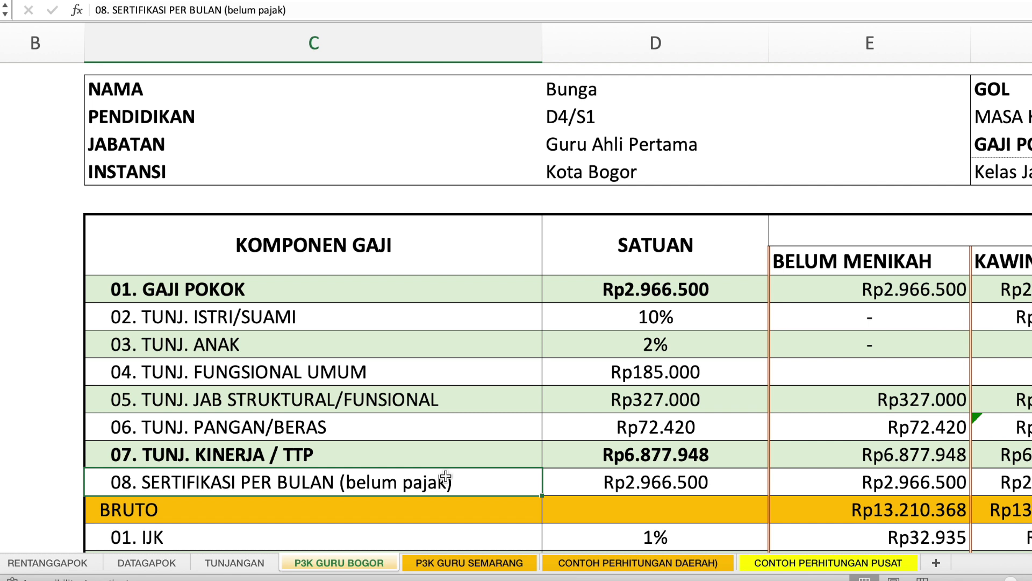
left_click(718, 475)
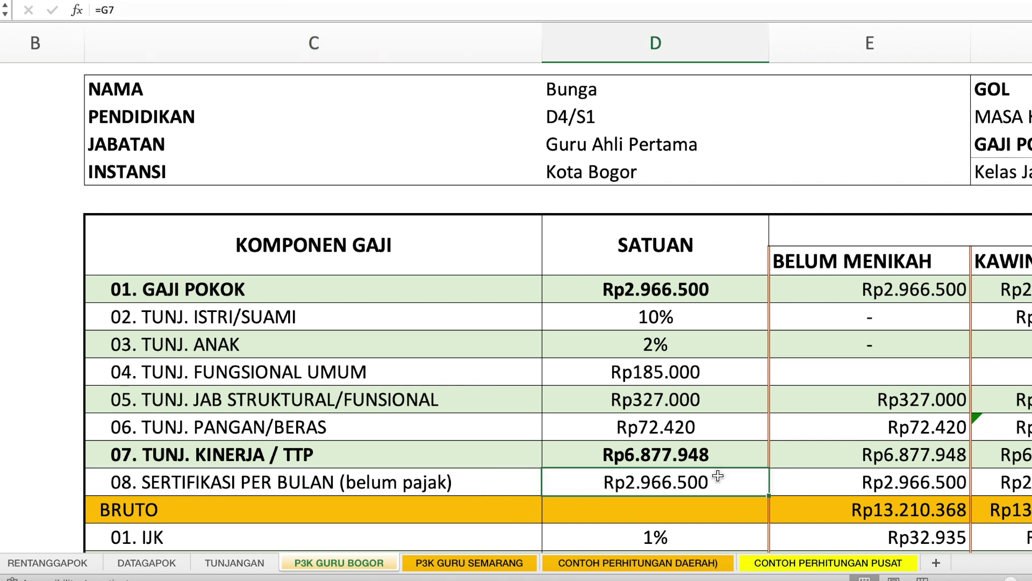
left_click(774, 576)
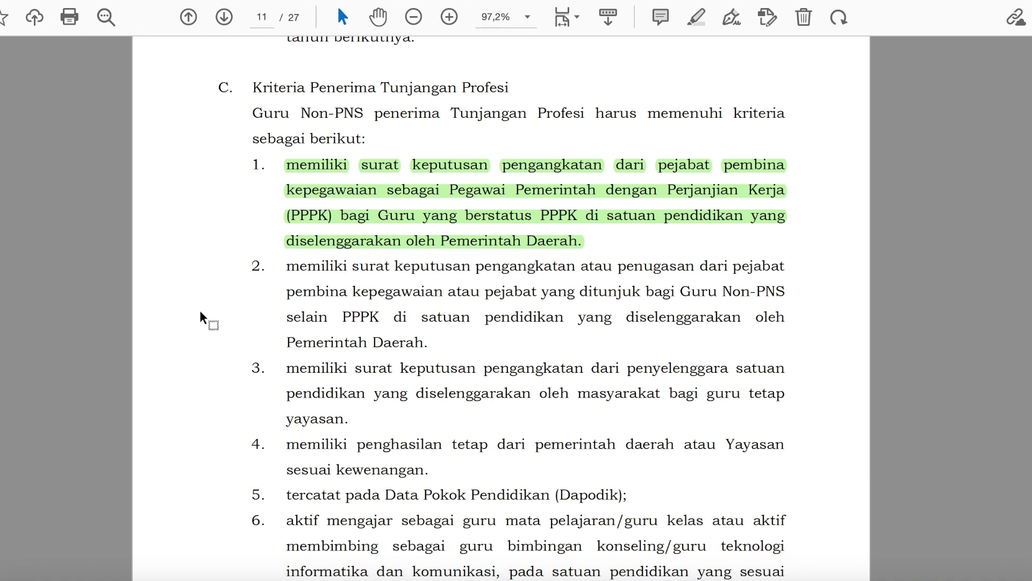
scroll(482, 399, "down", 10)
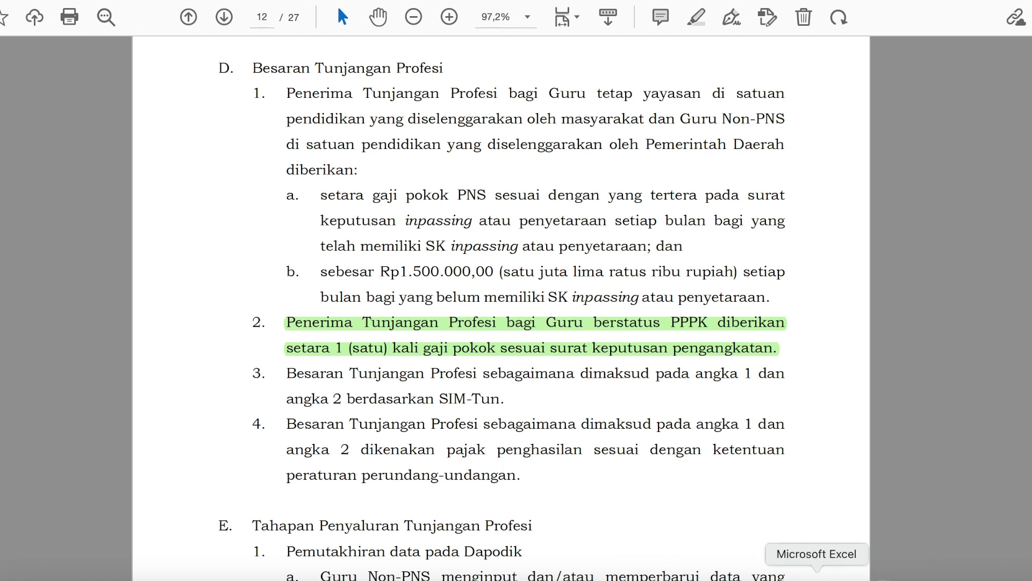
left_click(842, 578)
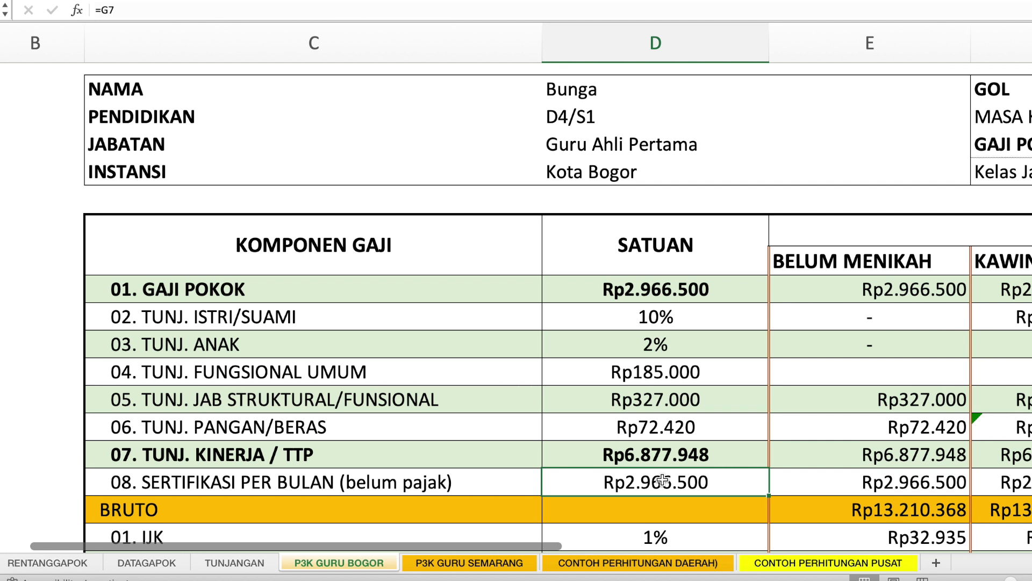
Step: Hide the SATUAN column so the KOMPONEN GAJI names sit directly beside the BELUM MENIKAH column
scroll(663, 480, "up", 2)
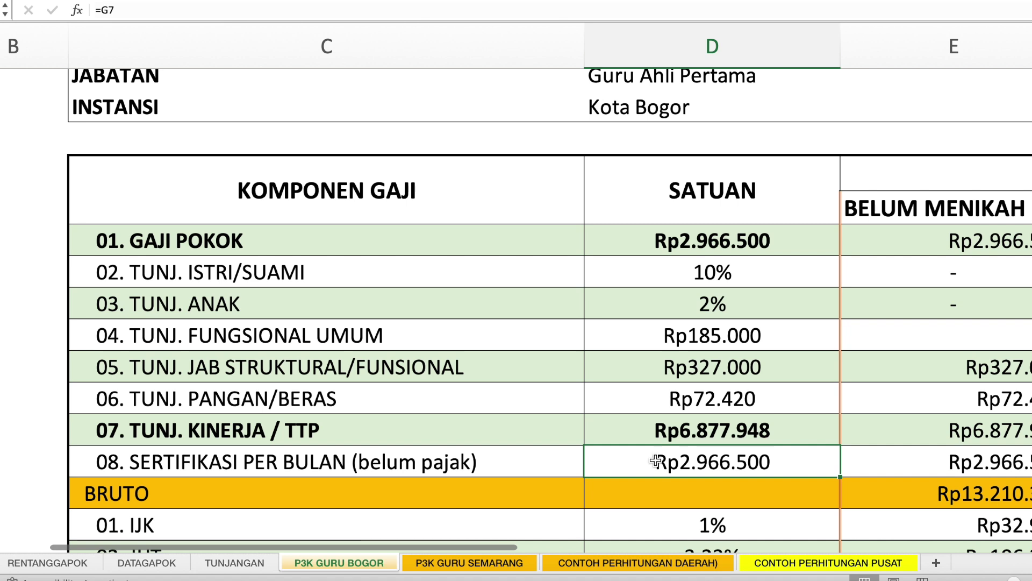
left_click(982, 211)
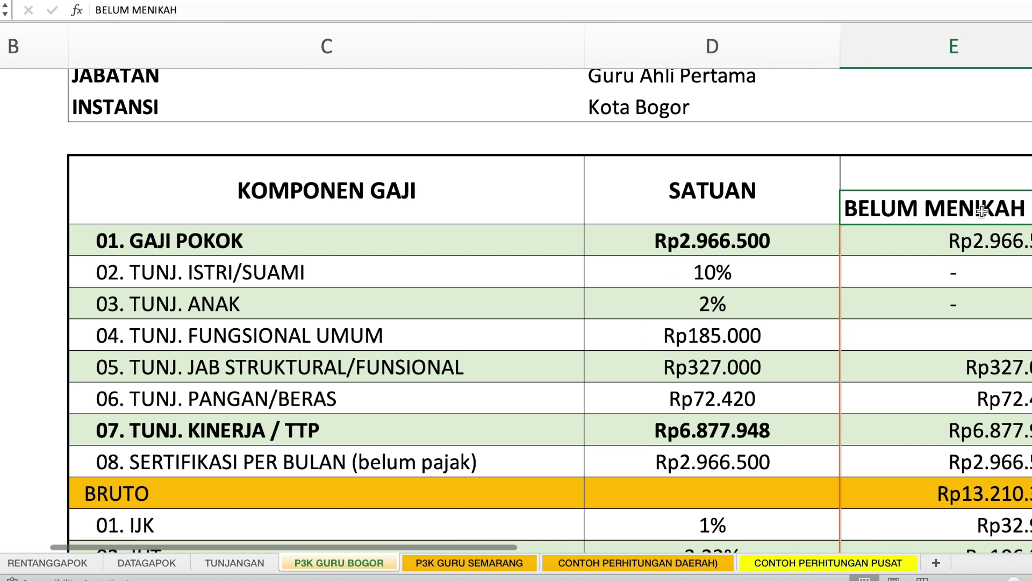
scroll(982, 212, "right", 5)
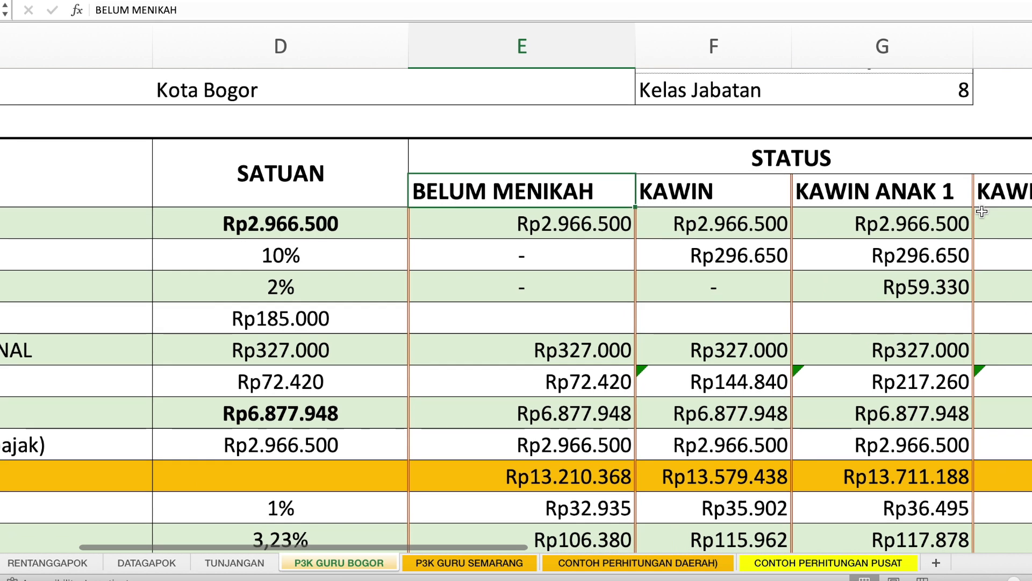
Step: Examine the BELUM MENIKAH entries and formulas row by row, from GAJI POKOK through SERTIFIKASI to the BRUTO sum
left_click(569, 238)
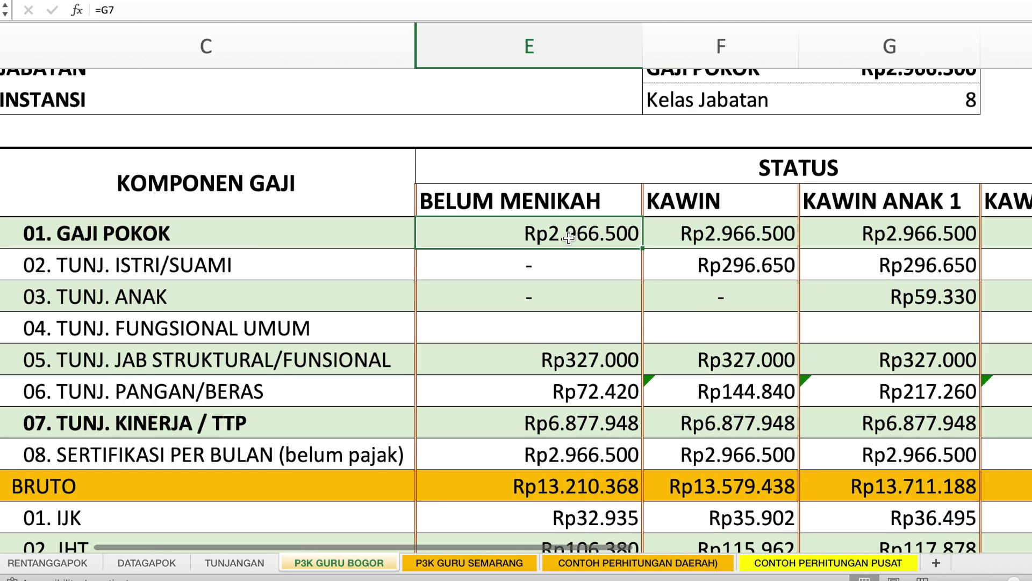
left_click(562, 270)
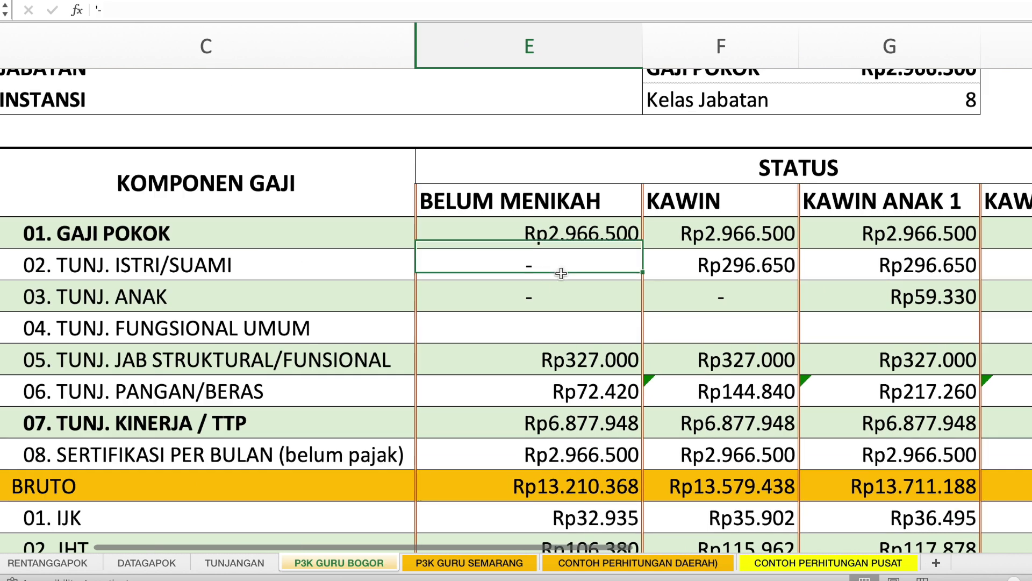
left_click(550, 307)
left_click(551, 337)
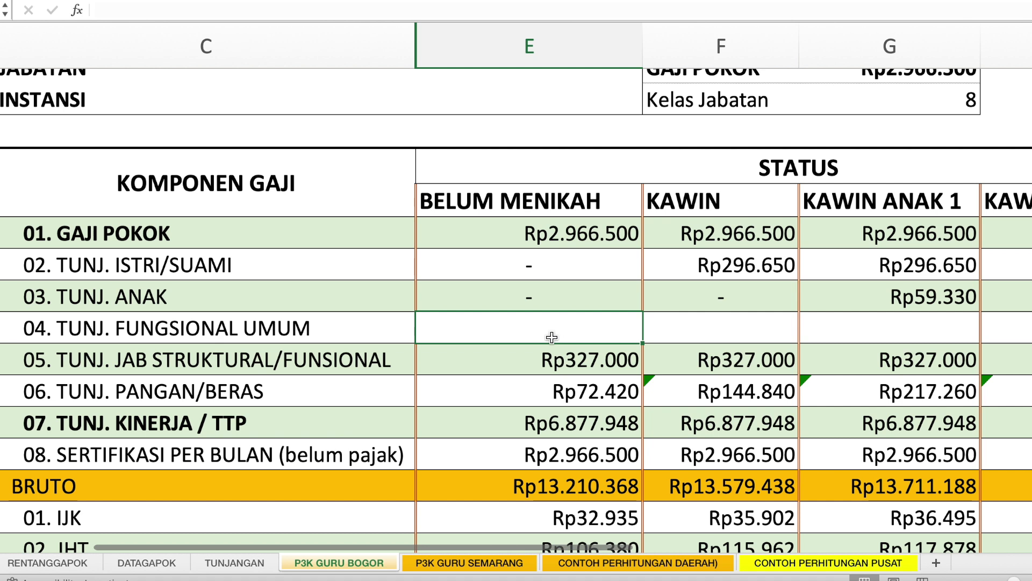
left_click(561, 367)
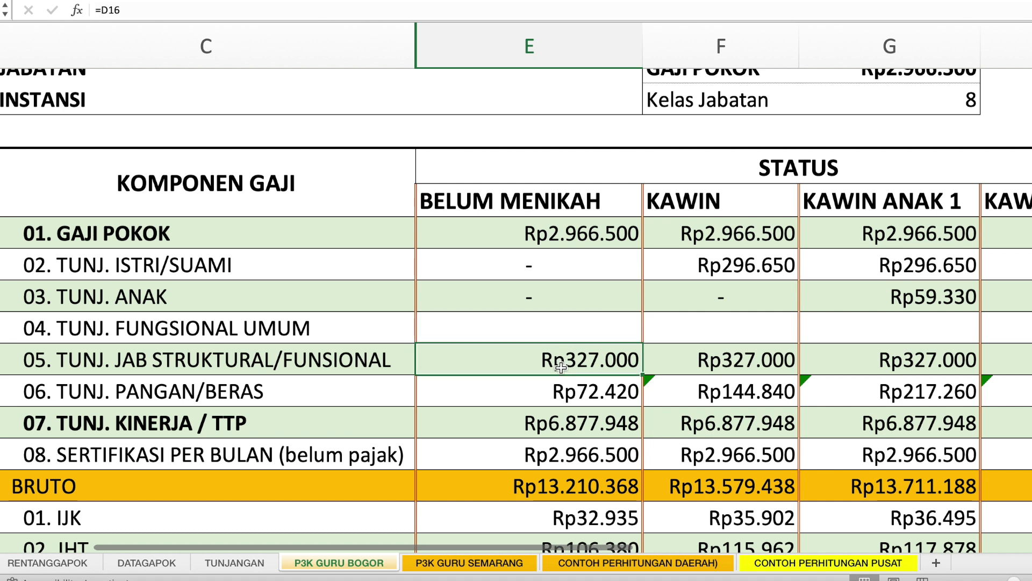
left_click(573, 392)
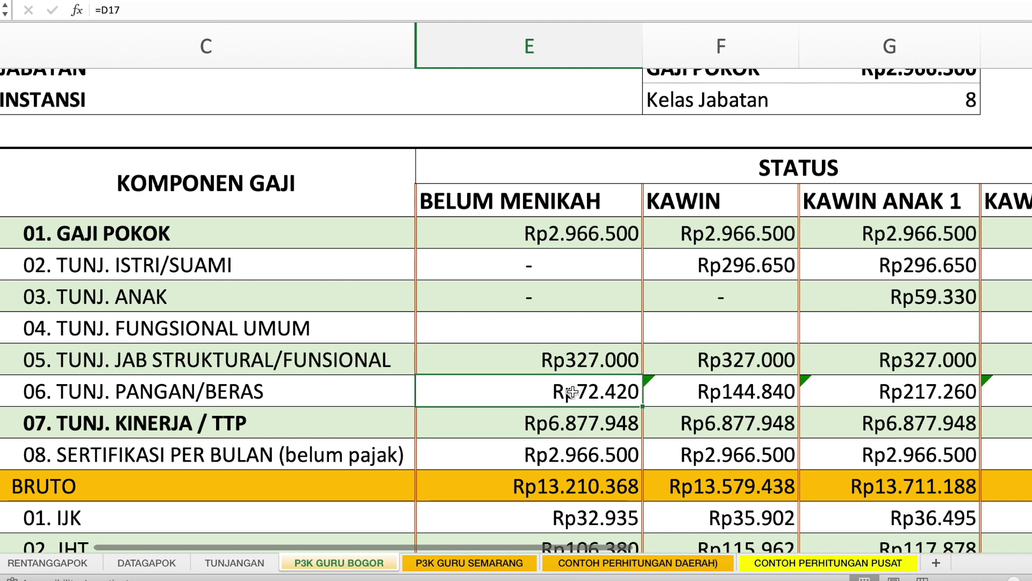
scroll(572, 392, "down", 1)
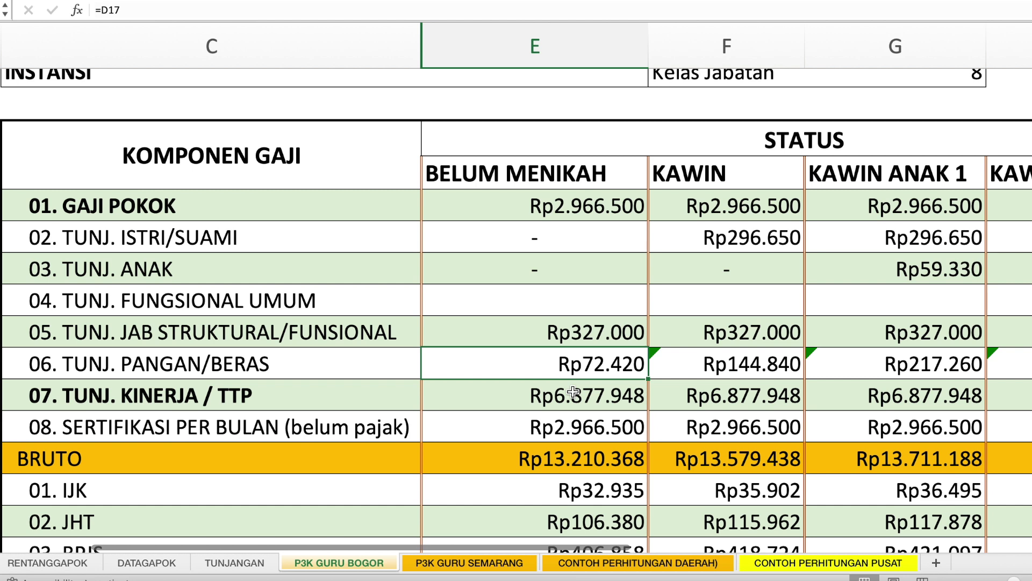
scroll(574, 392, "down", 1)
scroll(575, 392, "left", 1)
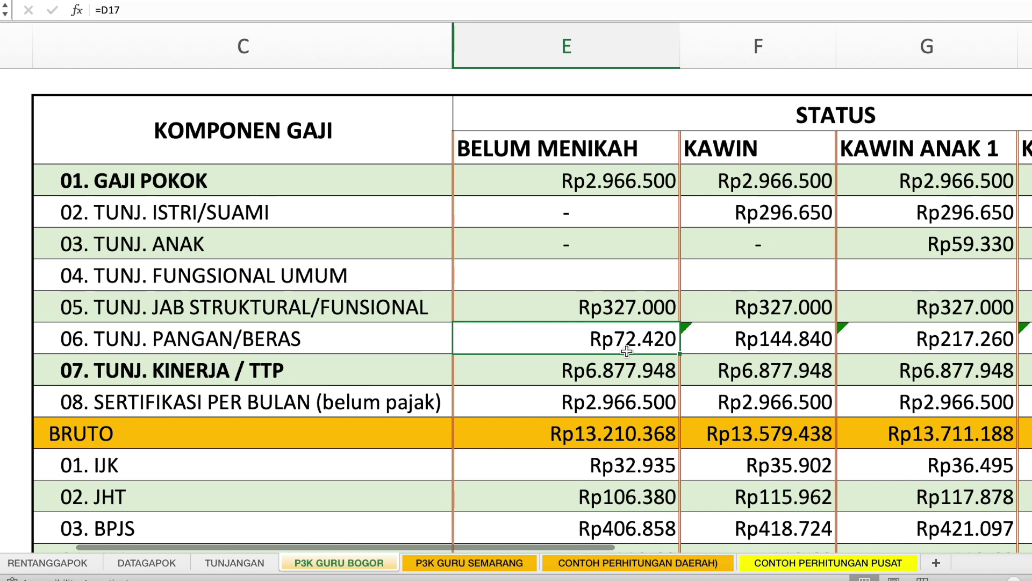
left_click(631, 372)
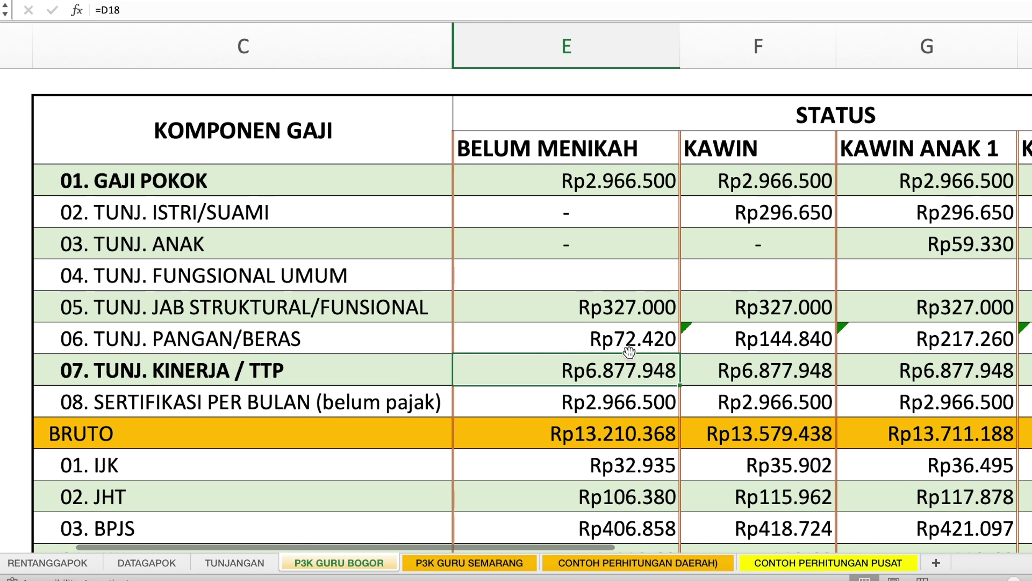
left_click(543, 404)
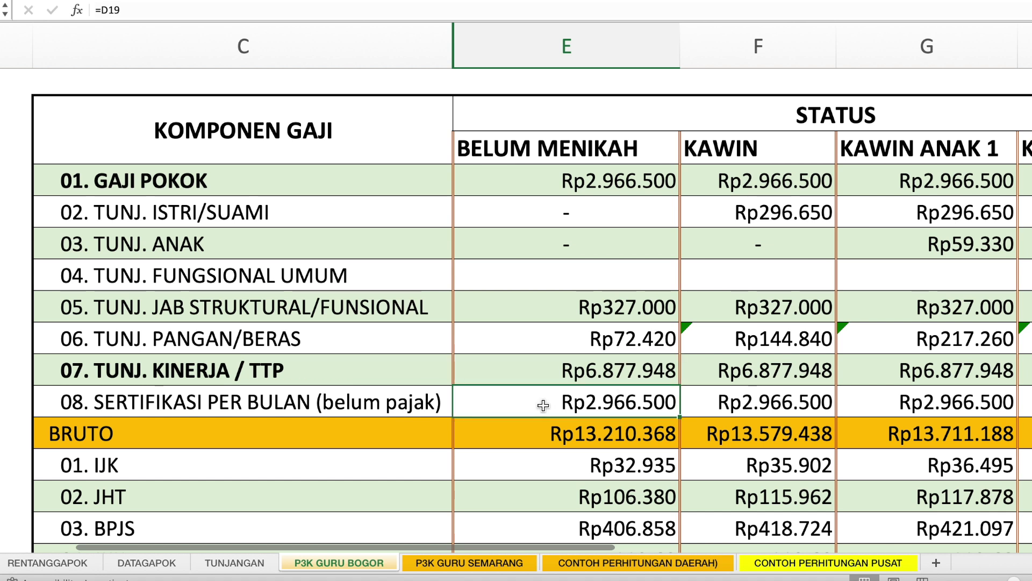
left_click(606, 443)
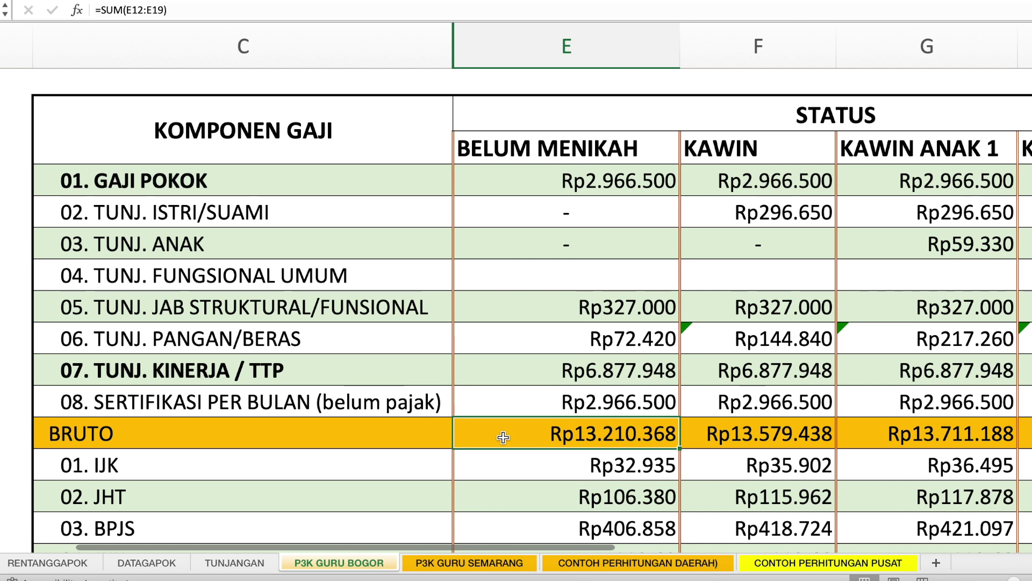
scroll(503, 438, "right", 5)
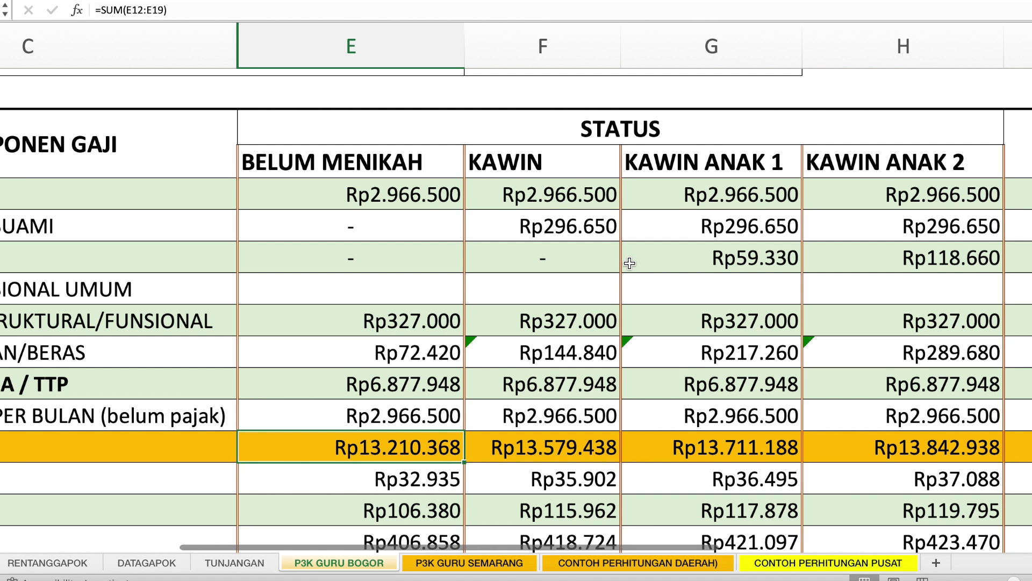
Step: Examine the KAWIN formulas for TUNJ. ISTRI/SUAMI, TUNJ. PANGAN/BERAS, TUNJ. KINERJA / TTP, SERTIFIKASI and the BRUTO sum
left_click(585, 226)
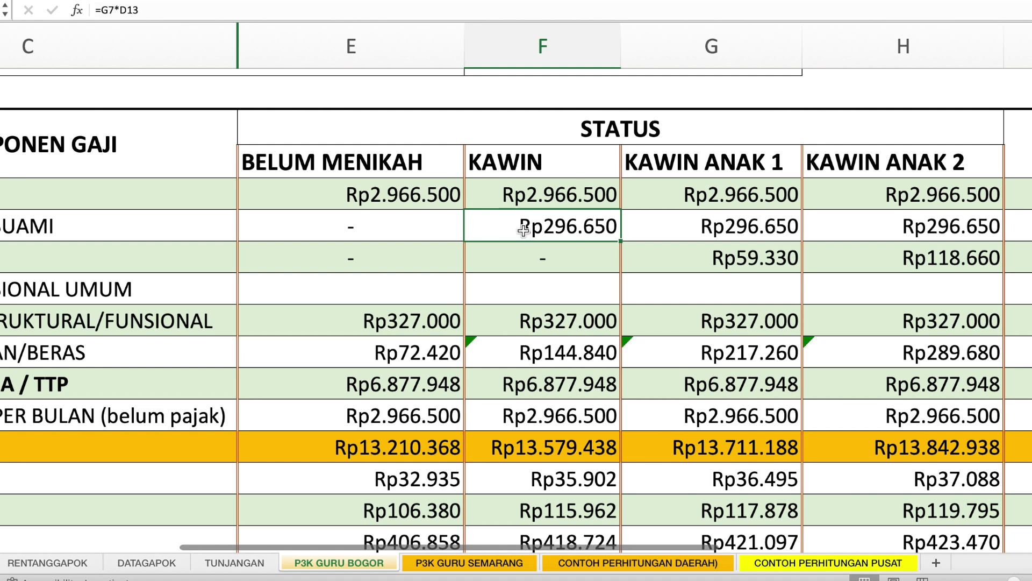
left_click(549, 353)
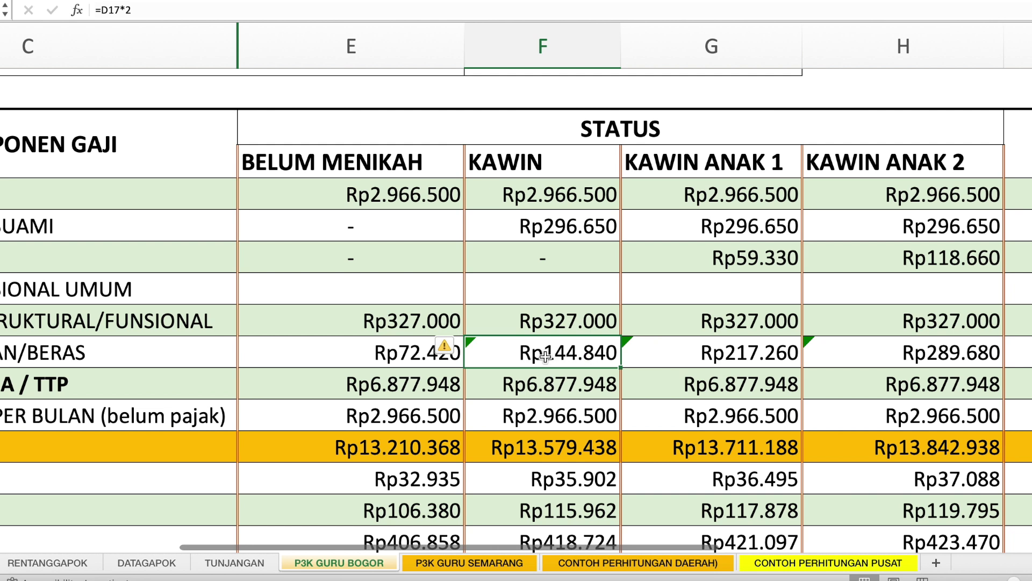
key("Down")
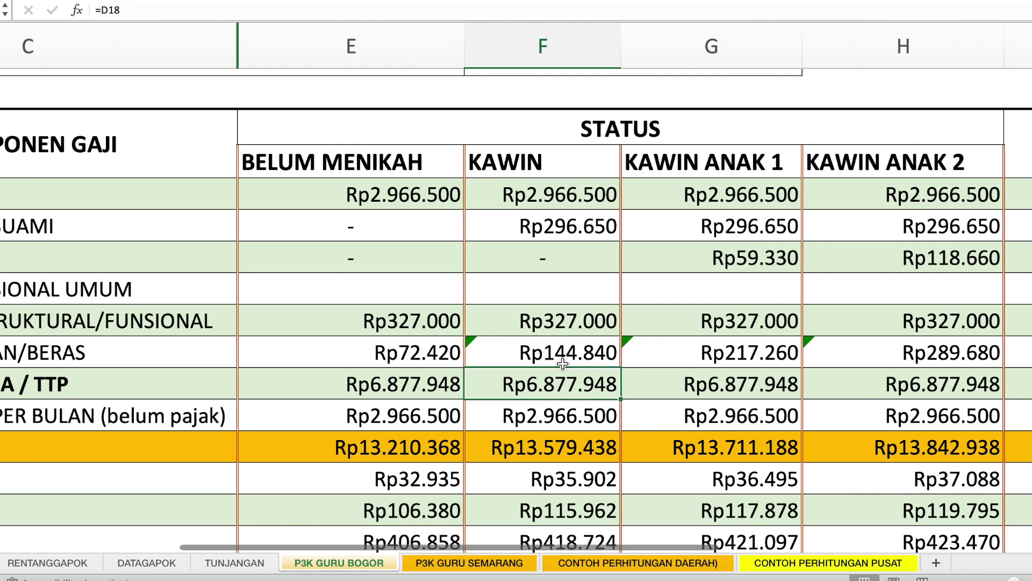
left_click(545, 425)
left_click(540, 449)
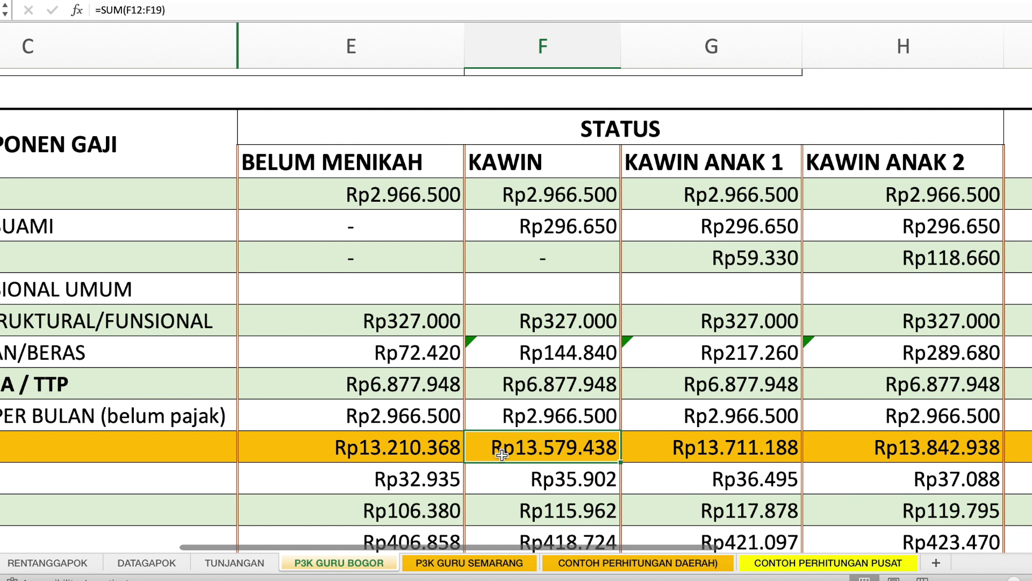
Step: Examine the KAWIN ANAK 1 formulas for TUNJ. ANAK and from TUNJ. PANGAN/BERAS through to the BRUTO sum
scroll(502, 455, "right", 5)
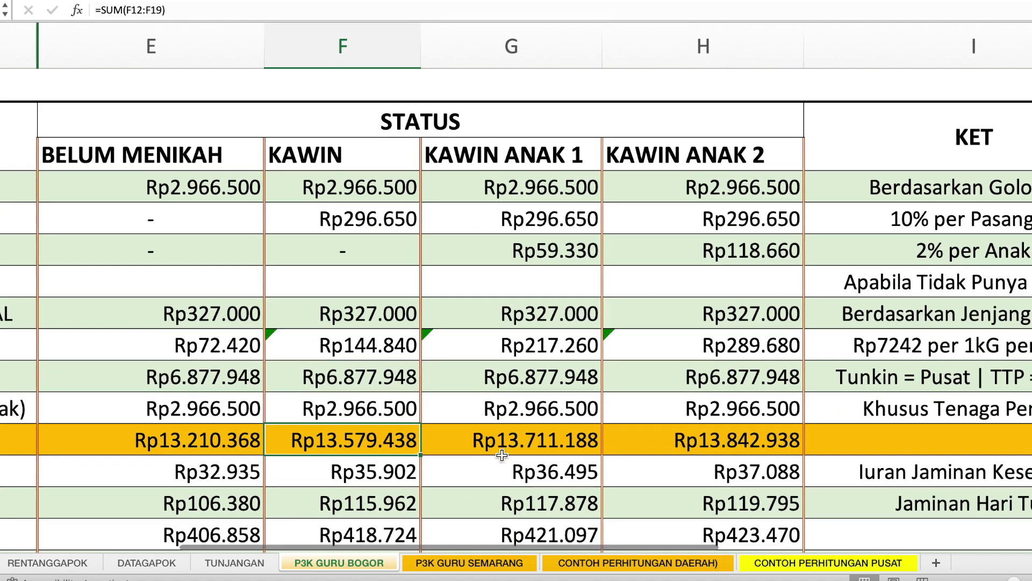
scroll(502, 455, "down", 1)
left_click(468, 239)
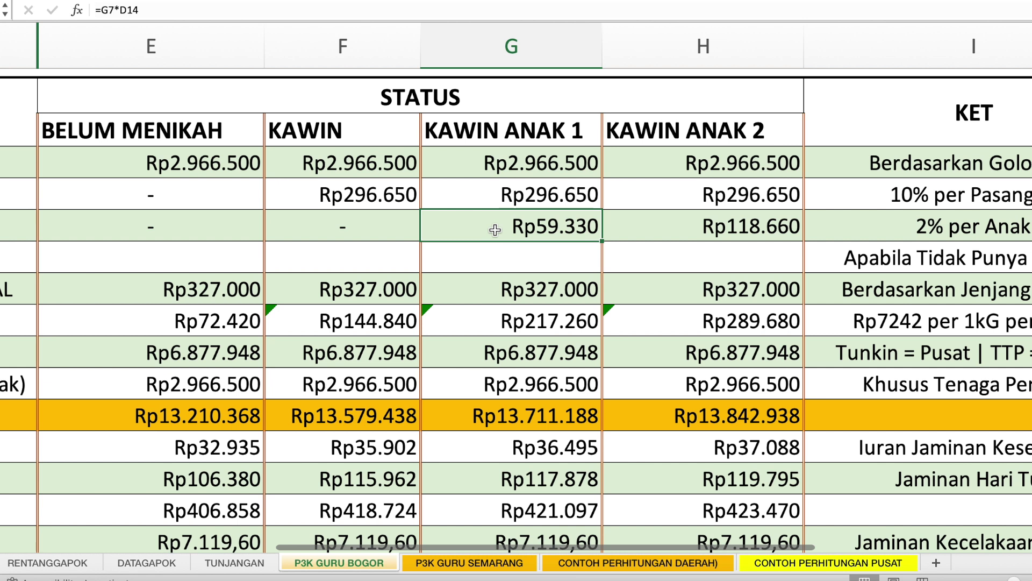
left_click(505, 320)
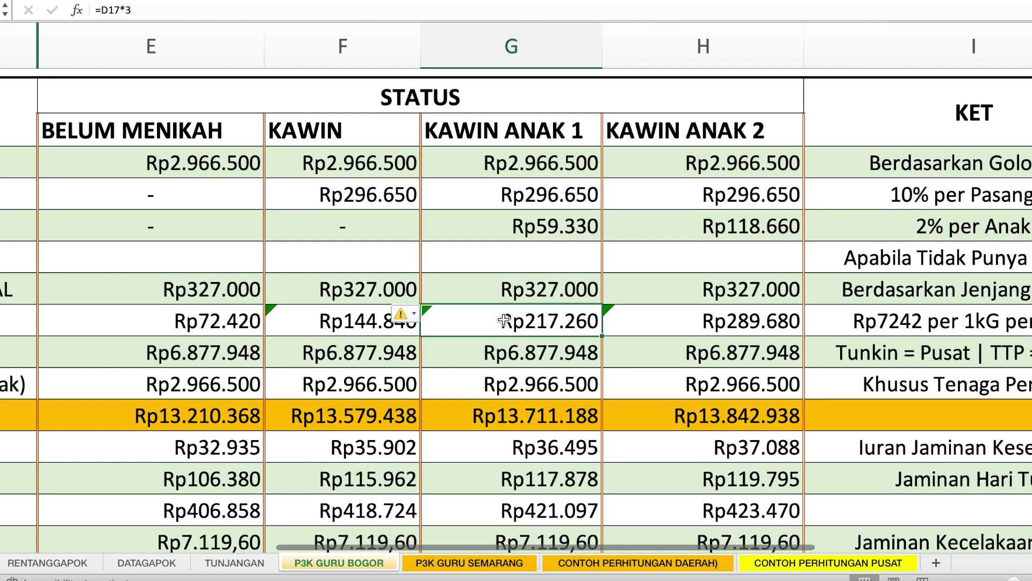
key("Down")
key("Down")
key("Down")
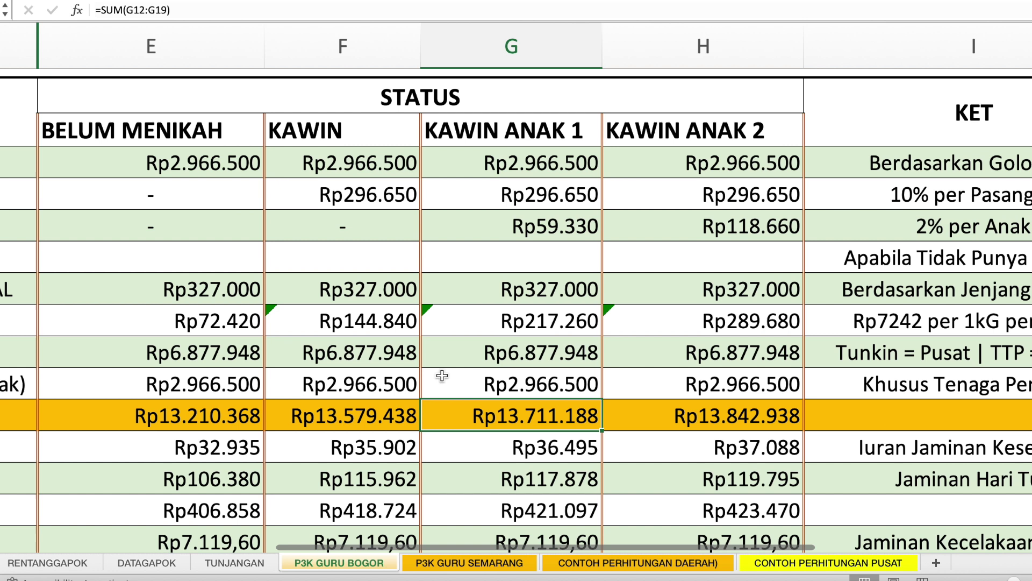
Step: Examine the KAWIN ANAK 2 column from GAJI POKOK to TUNJ. ANAK, plus TUNJ. PANGAN/BERAS and the BRUTO sum
left_click(747, 132)
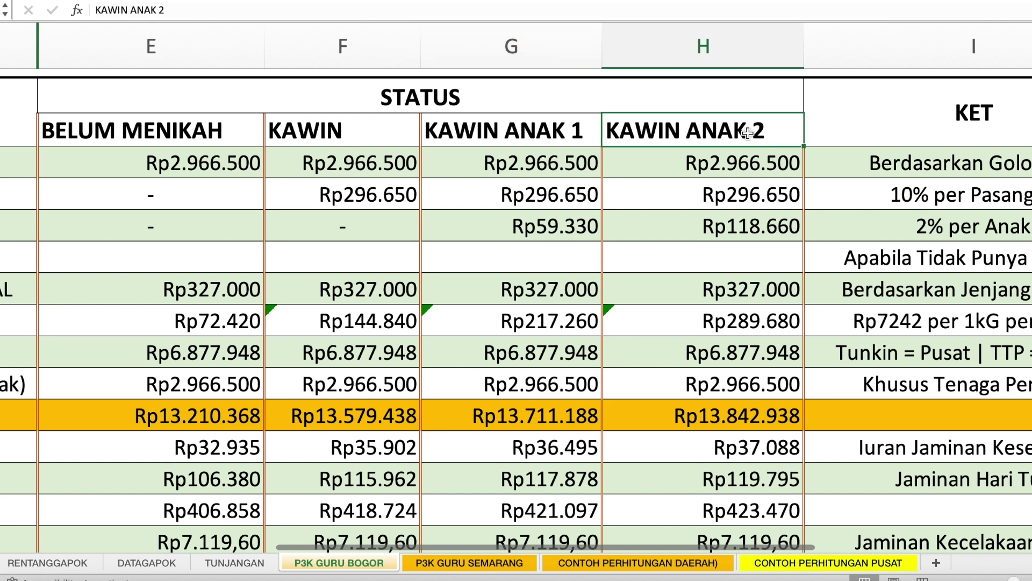
key("Down")
key("Down")
key("Down")
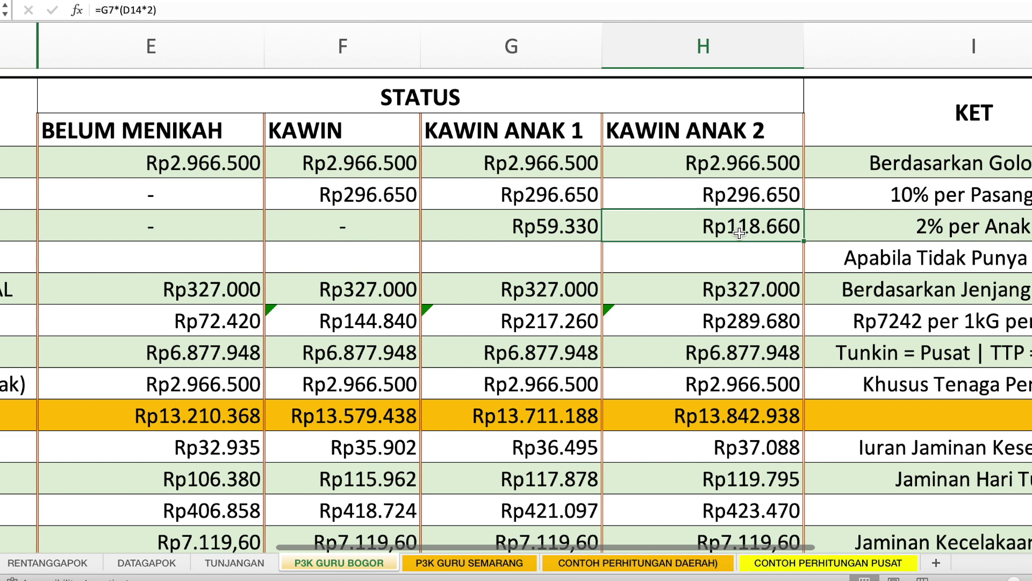
left_click(749, 329)
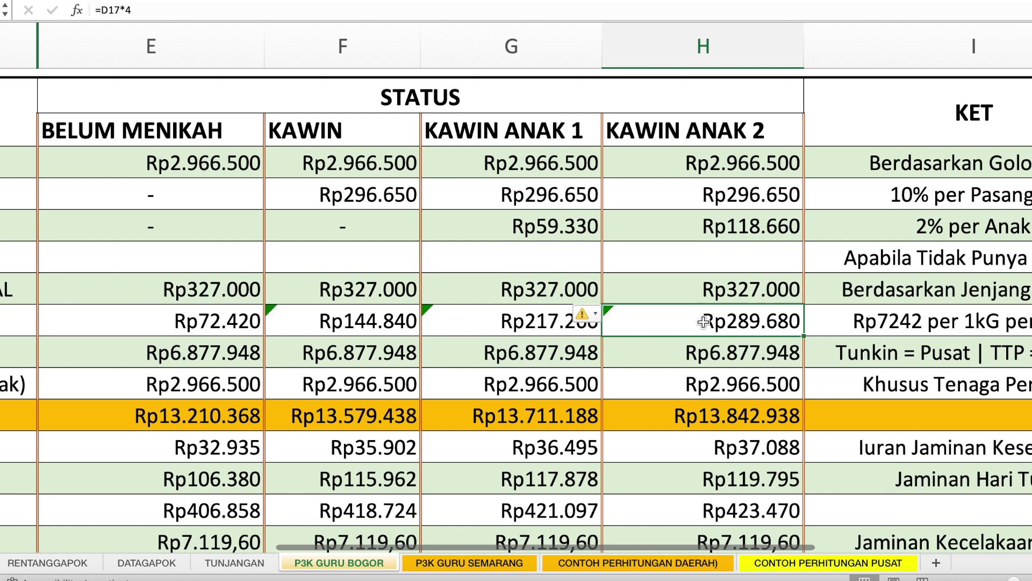
left_click(698, 421)
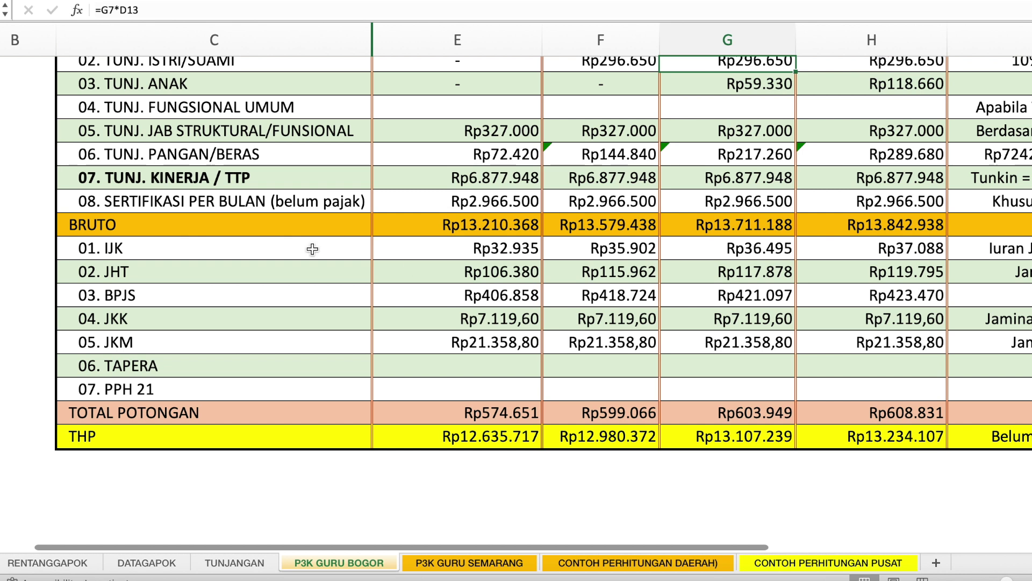
Step: Go through the deduction names below BRUTO one by one, from IJK, JHT, BPJS, JKK and JKM to TAPERA and PPH 21
left_click(172, 252)
scroll(172, 251, "right", 3)
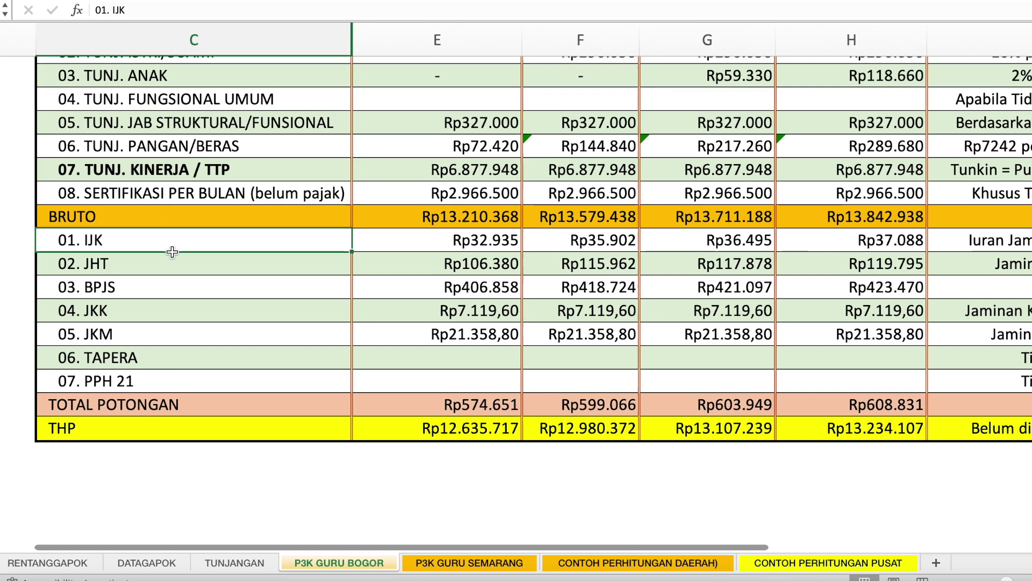
left_click(169, 265)
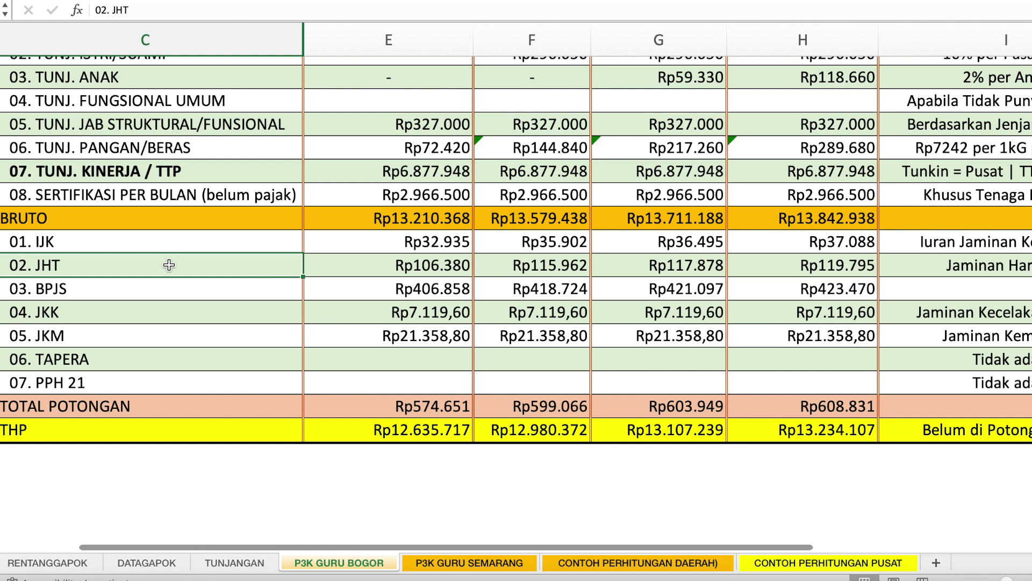
left_click(163, 294)
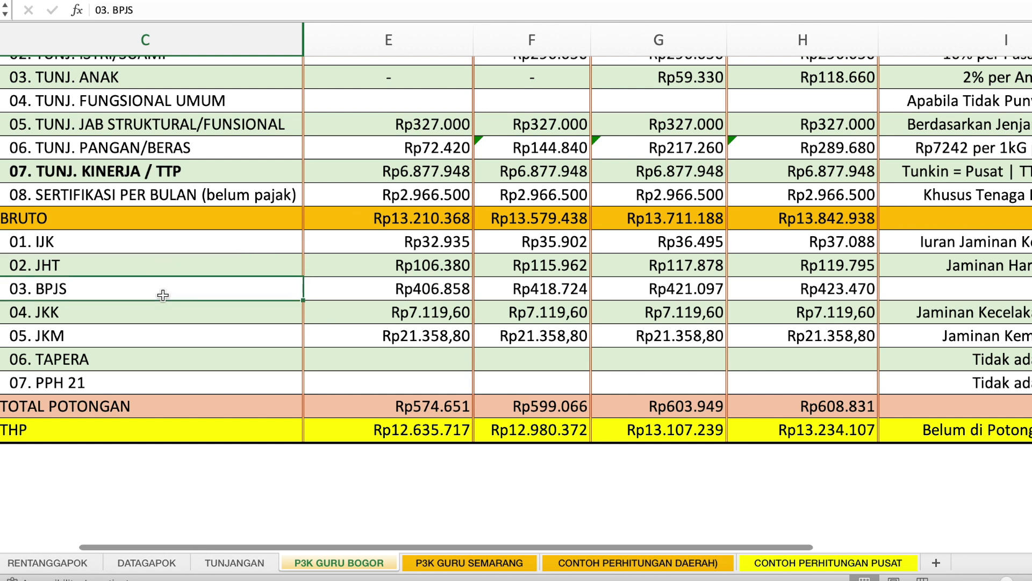
left_click(159, 319)
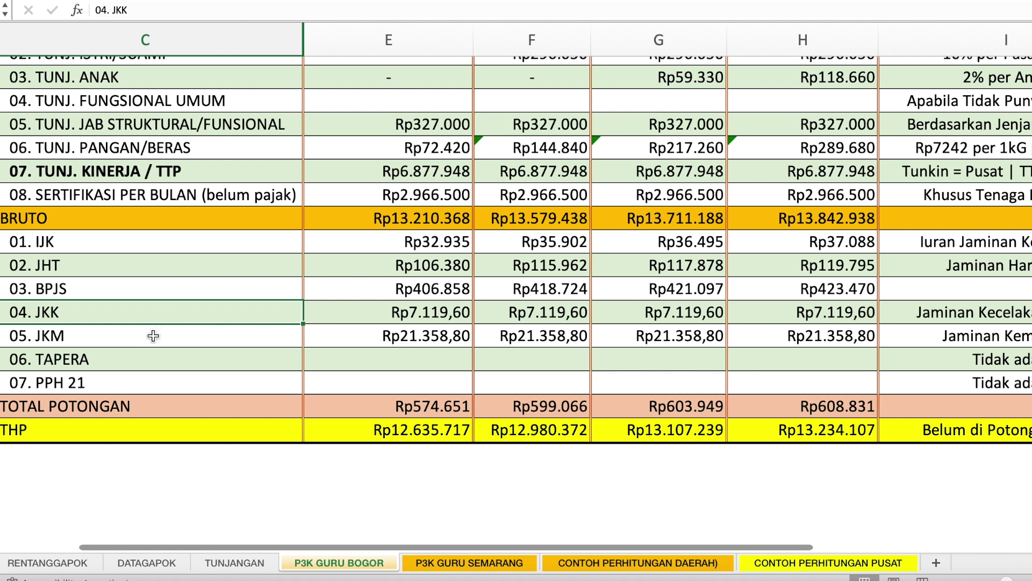
left_click(153, 336)
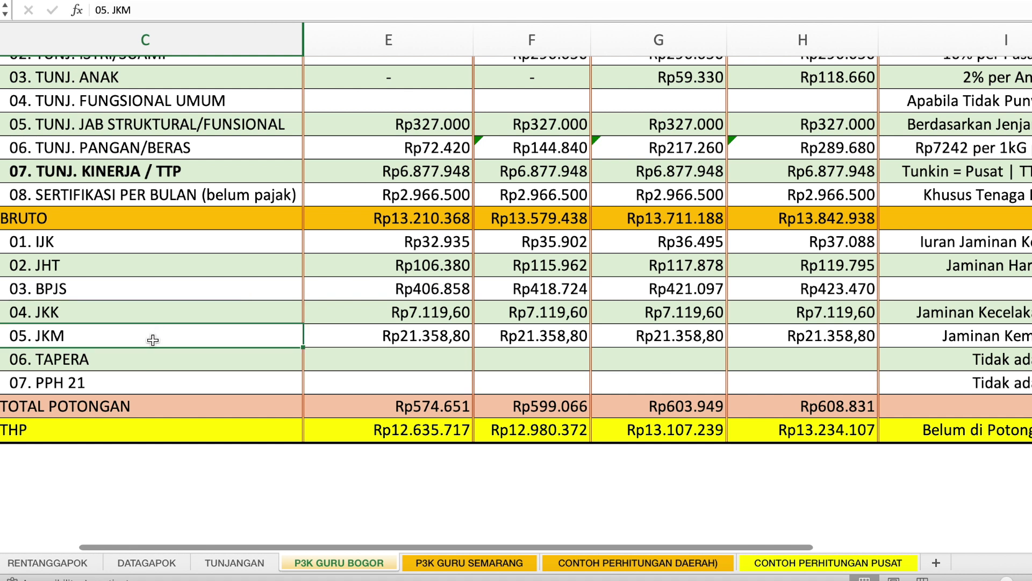
left_click(147, 364)
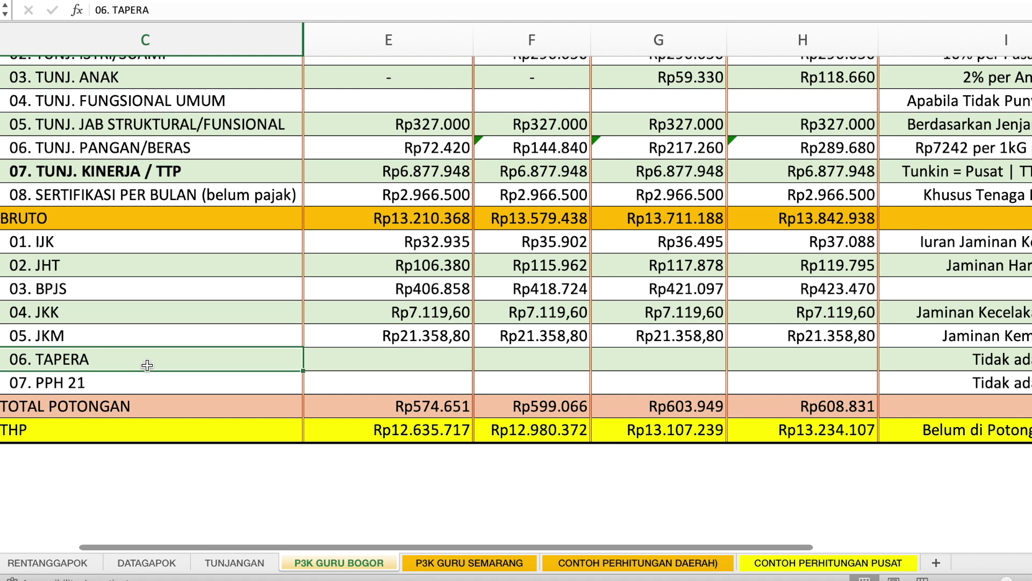
left_click(146, 380)
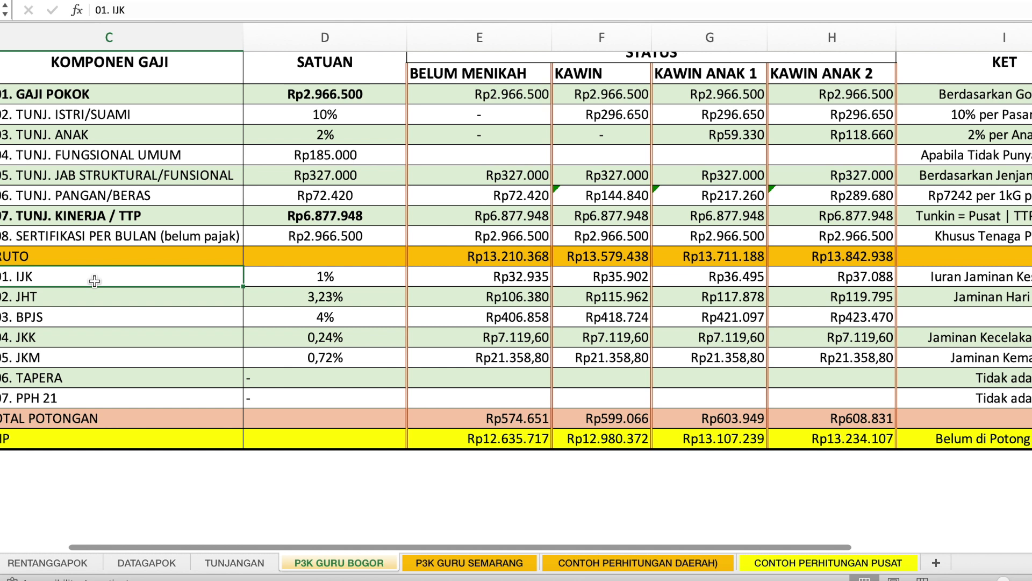
Step: Match each deduction from IJK to JKM with its percentage rate in the SATUAN column
left_click(316, 284)
left_click(154, 298)
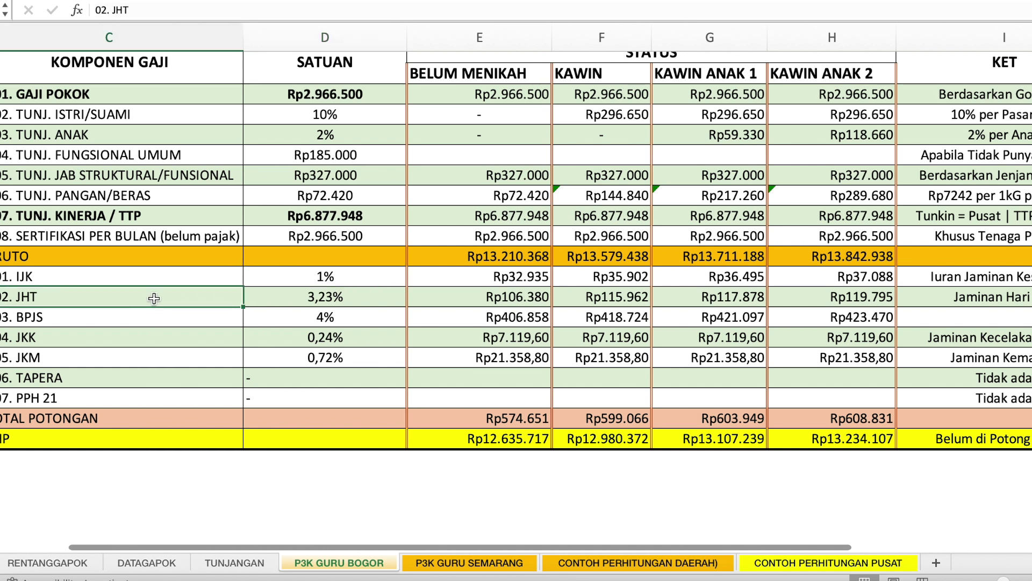
left_click(334, 299)
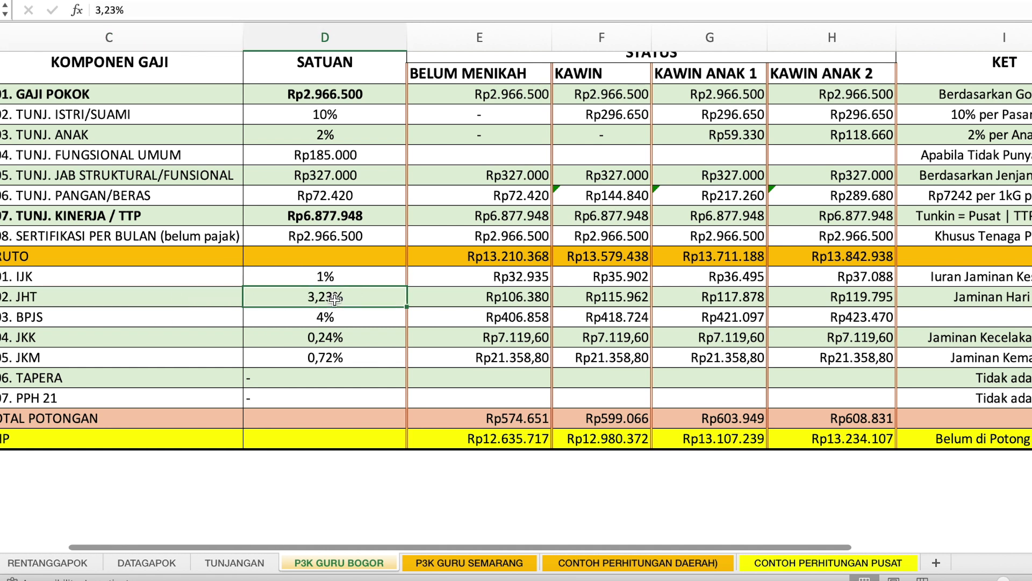
left_click(194, 321)
left_click(323, 321)
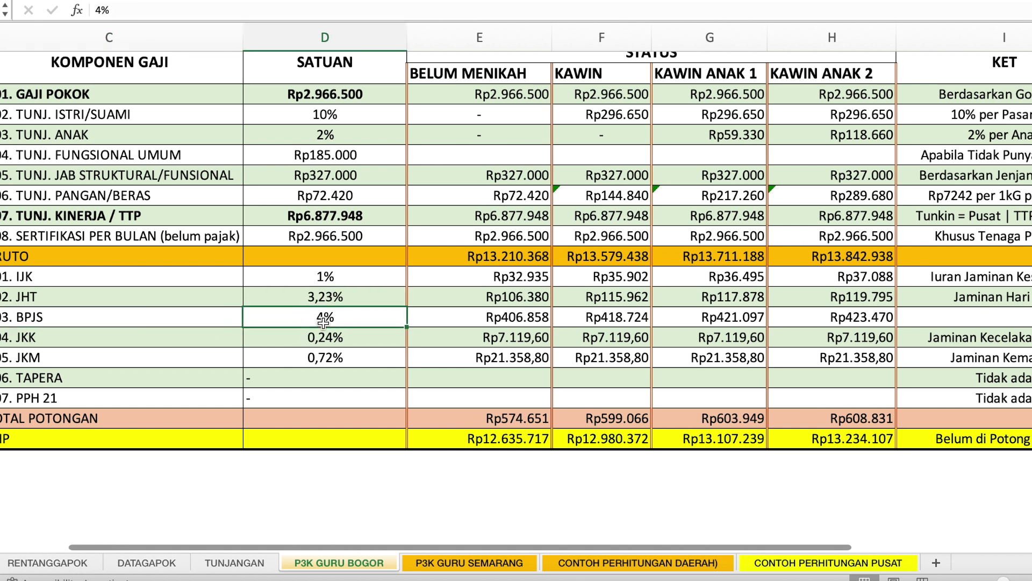
left_click(192, 338)
left_click(311, 343)
left_click(180, 363)
left_click(325, 360)
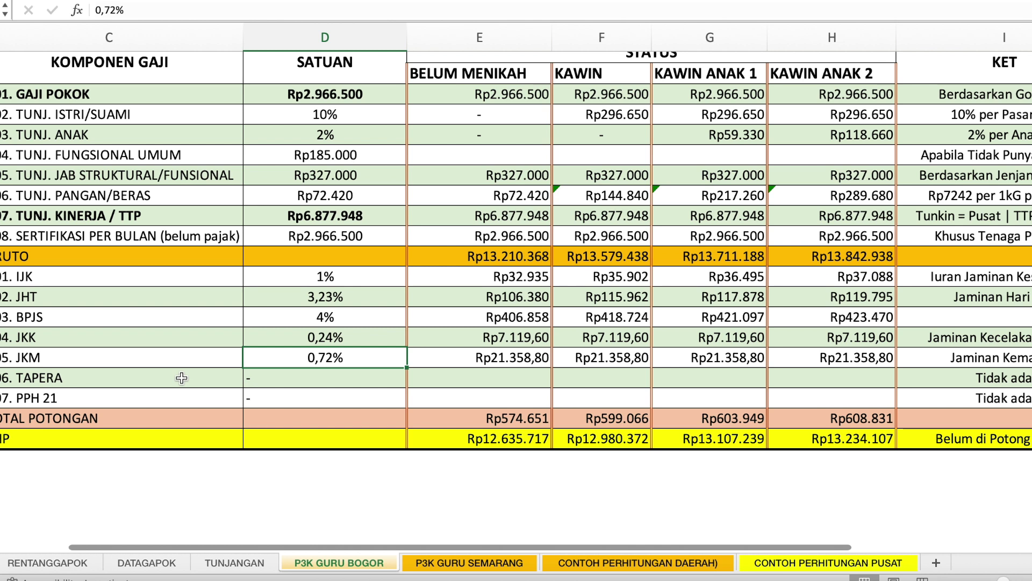
Step: Inspect which cells the BELUM MENIKAH formulas for the IJK and JHT deductions refer to, leaving both formulas as they are
left_click(508, 43)
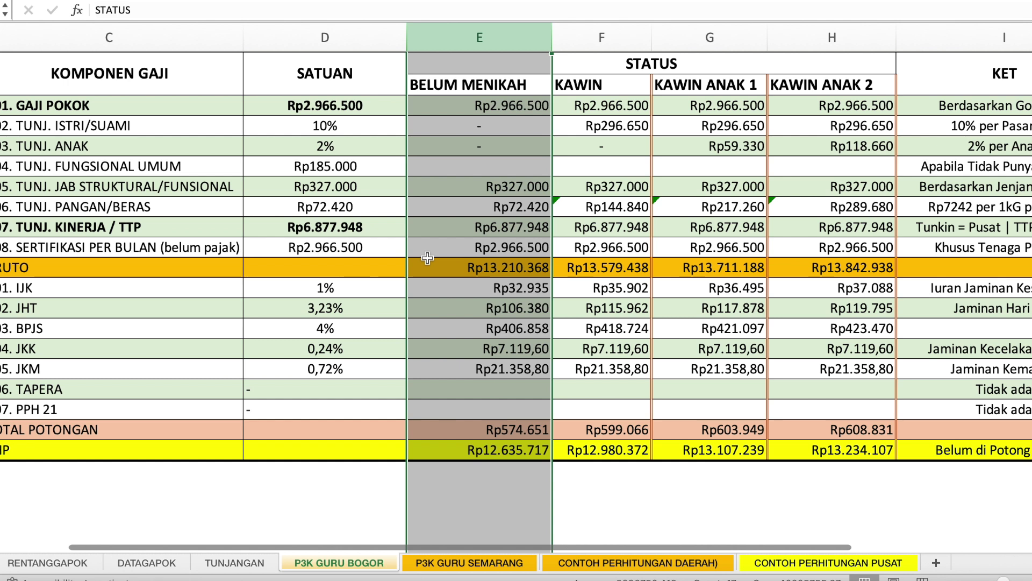
left_click(517, 293)
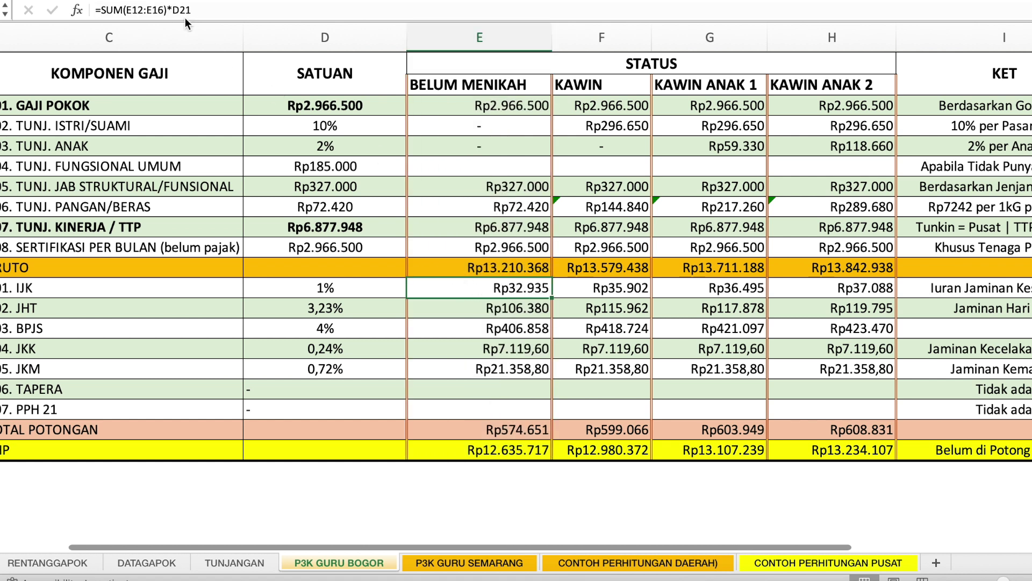
left_click(161, 8)
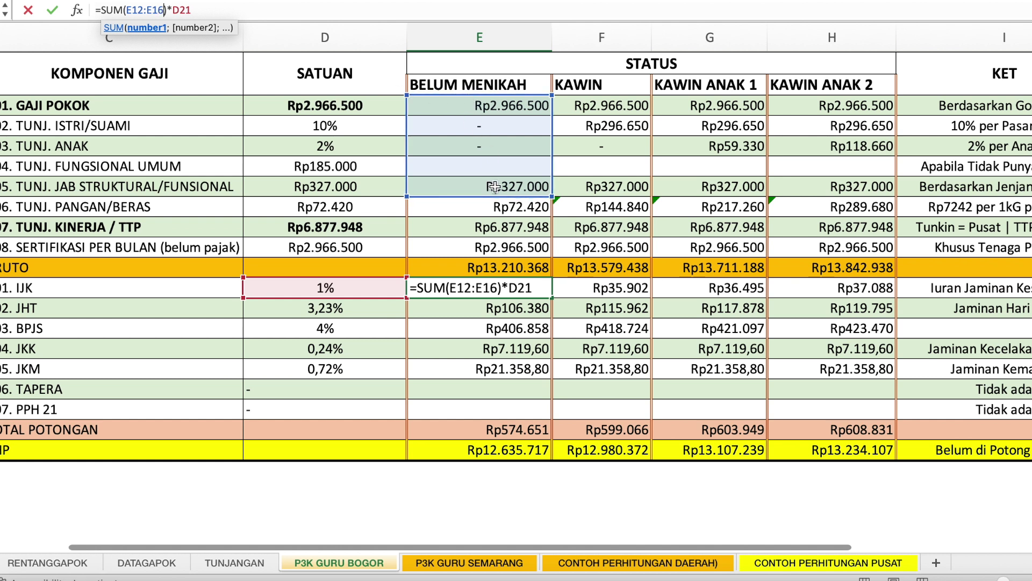
key("Return")
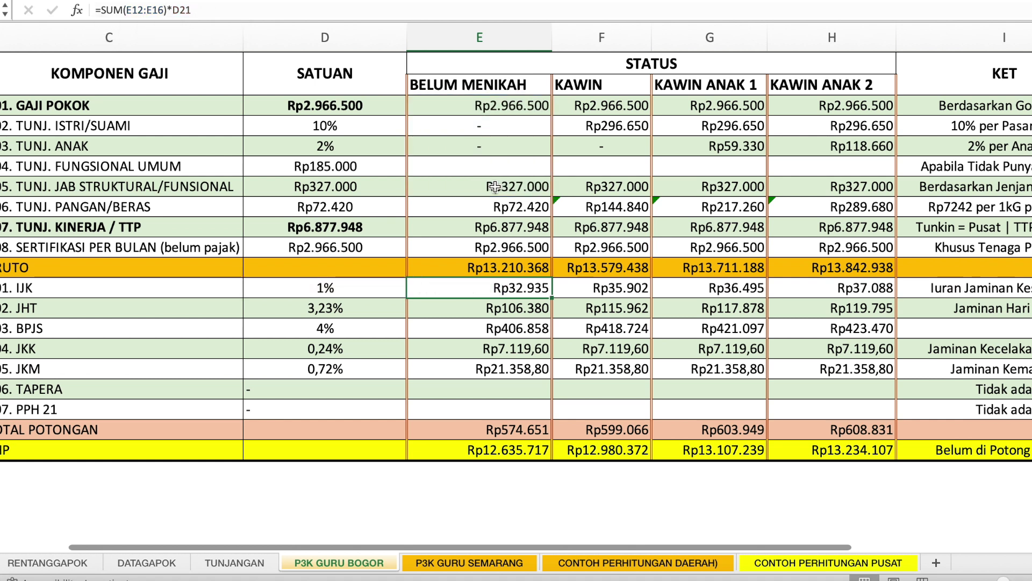
left_click(521, 309)
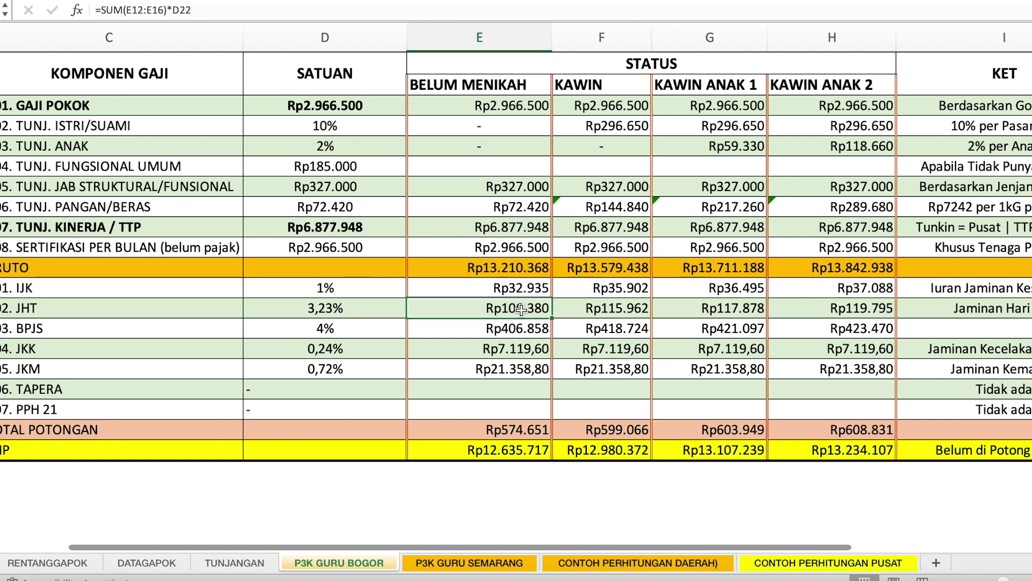
left_click(149, 8)
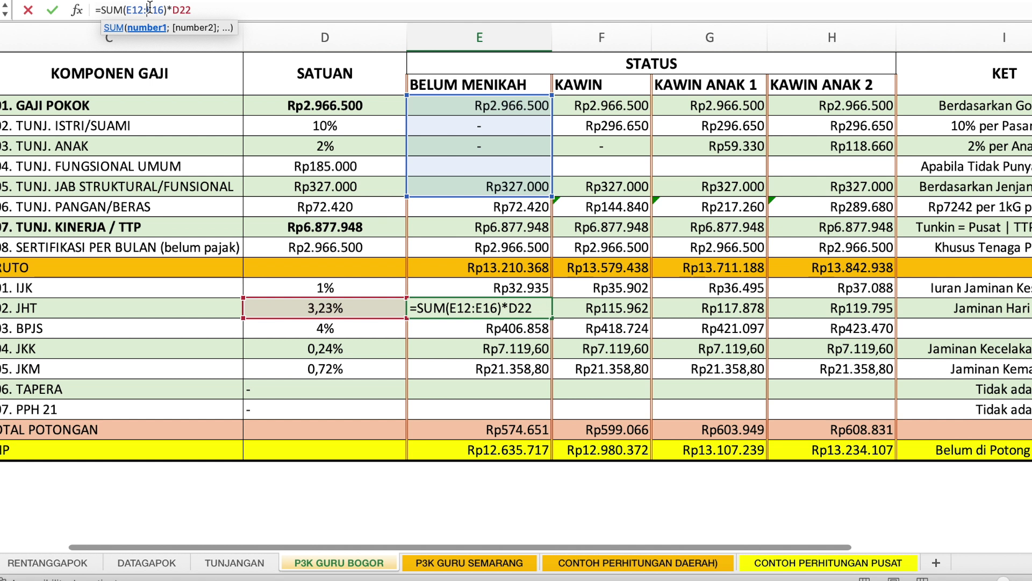
key("Return")
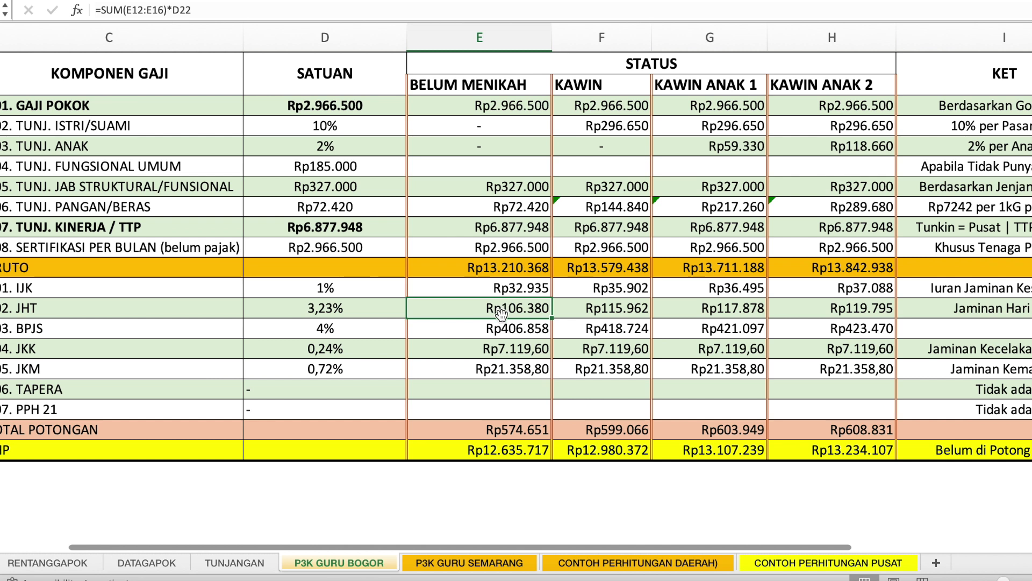
Step: Inspect which cells the BELUM MENIKAH formulas for the BPJS and JKK deductions refer to, leaving both formulas as they are
left_click(515, 329)
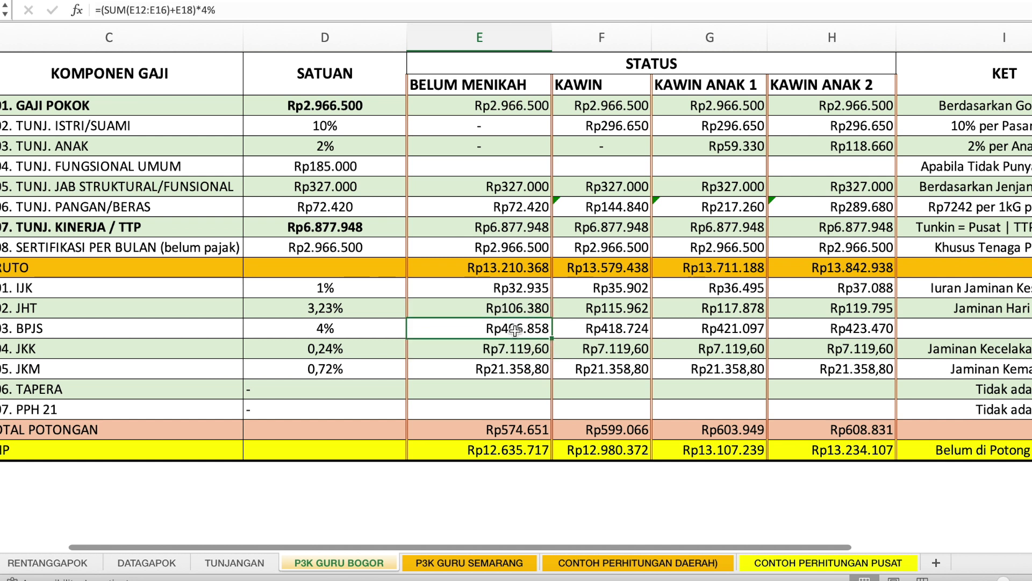
left_click(186, 11)
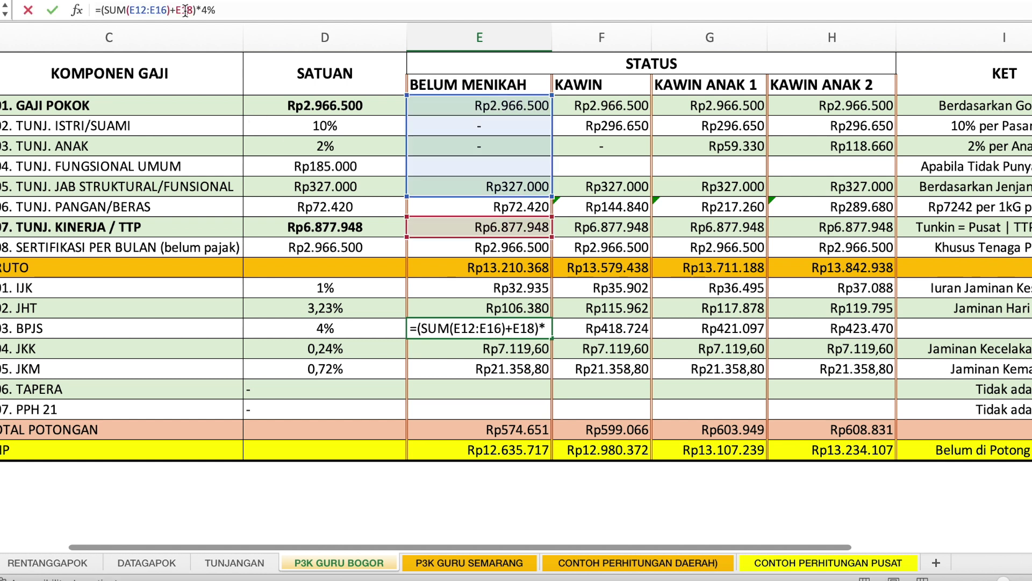
key("Escape")
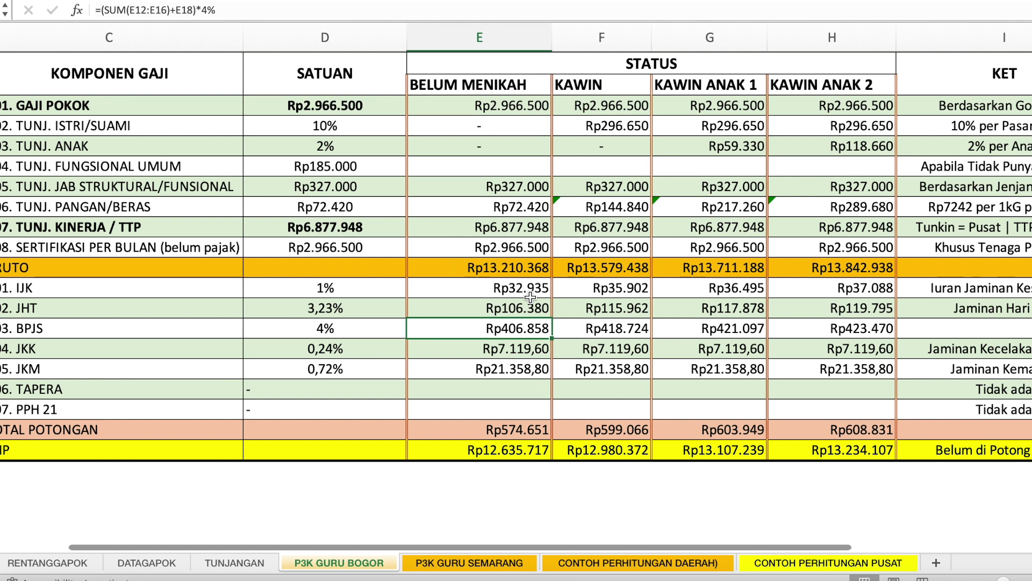
left_click(518, 350)
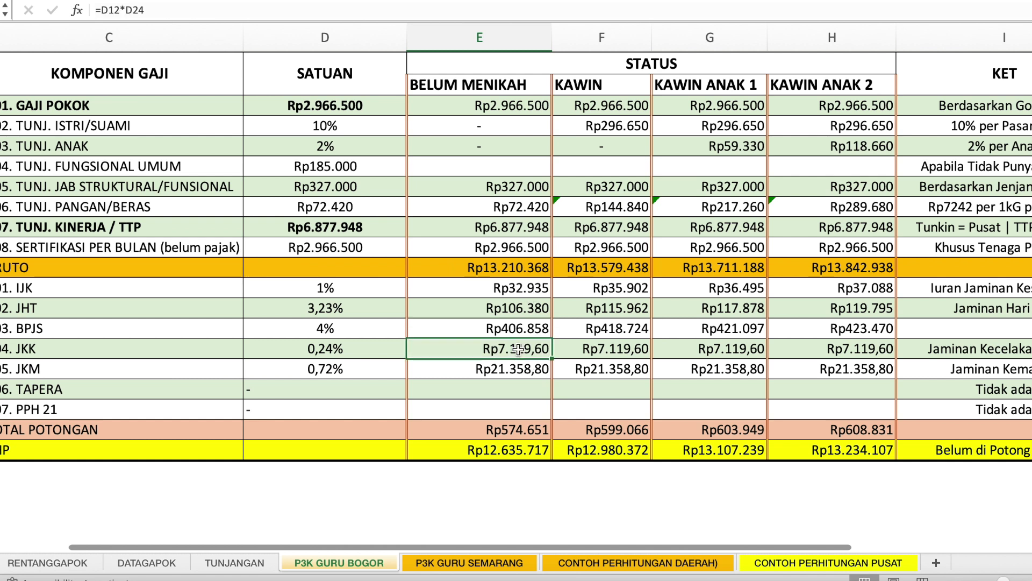
left_click(187, 11)
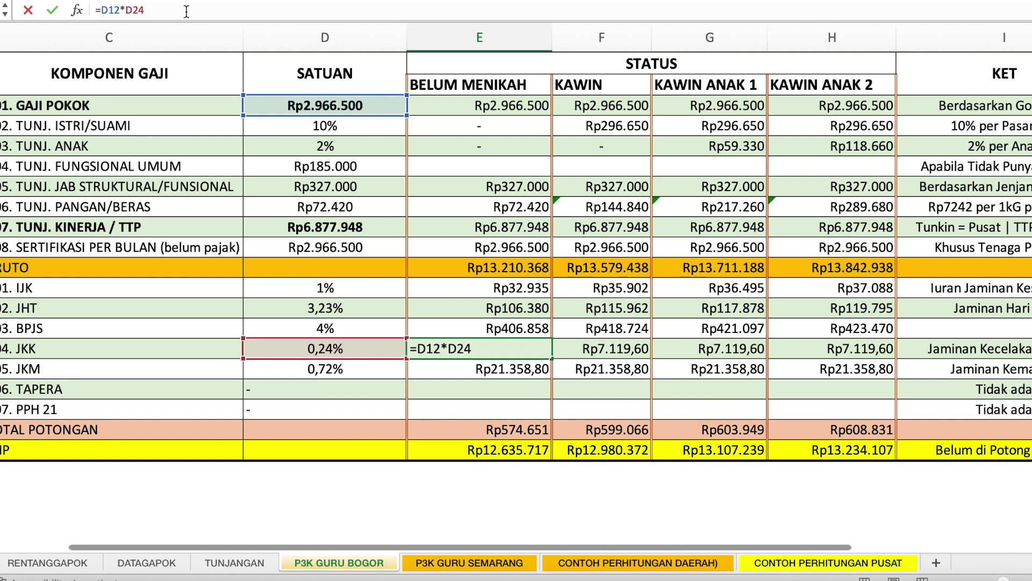
key("Return")
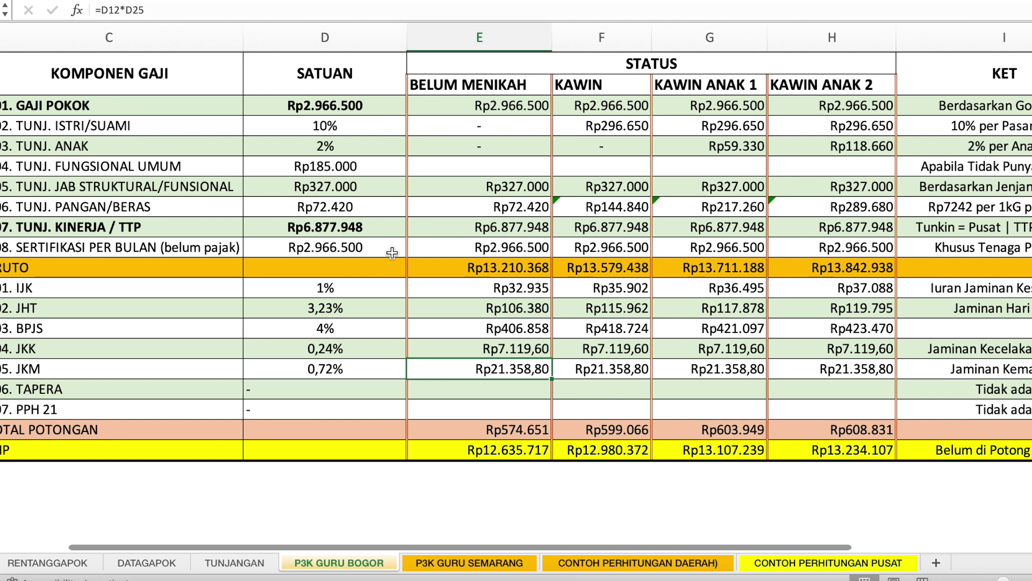
Step: Check the TOTAL POTONGAN sum for each marital status, from BELUM MENIKAH through KAWIN ANAK 2
left_click(479, 428)
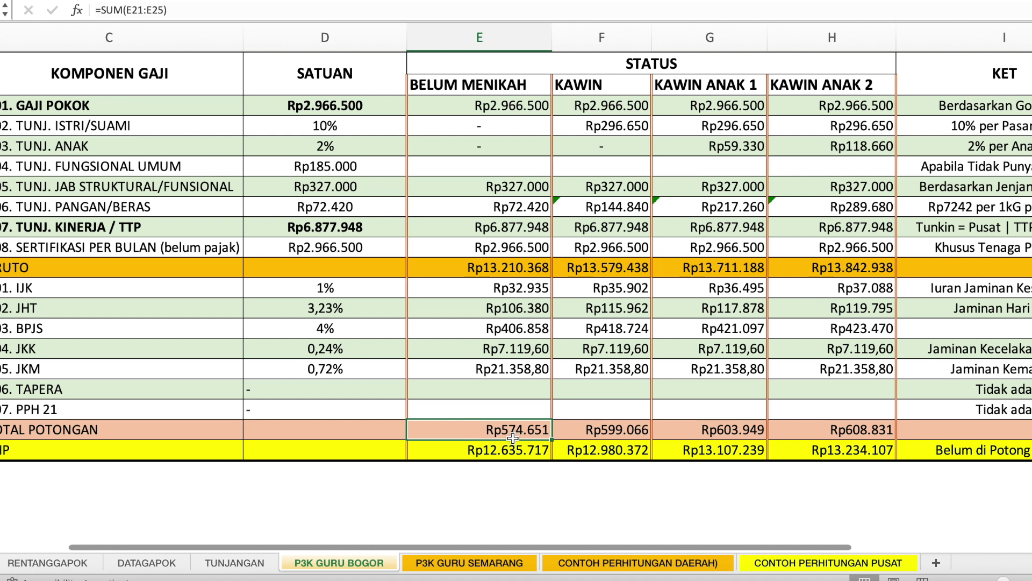
left_click(622, 433)
left_click(706, 433)
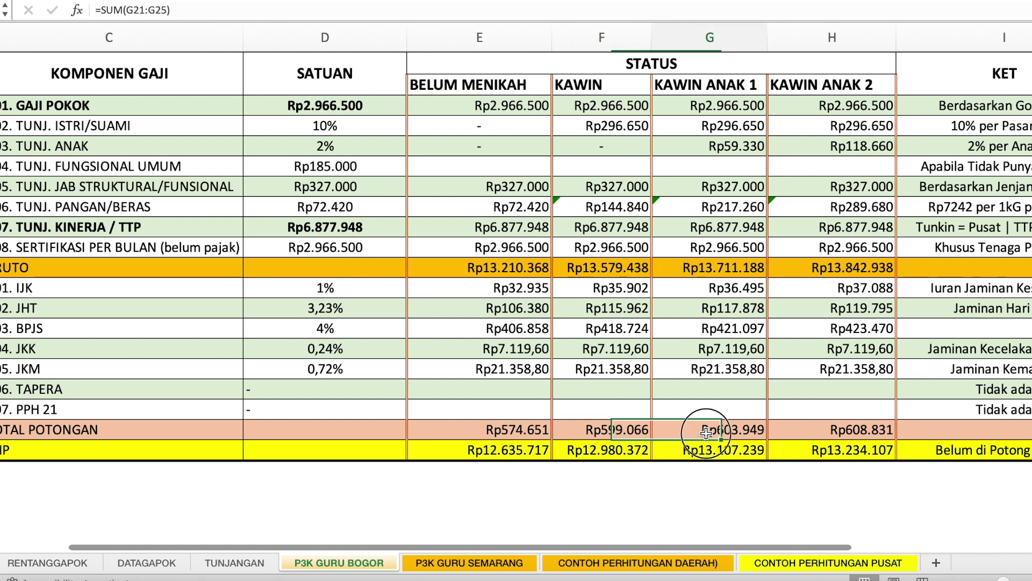
left_click(826, 435)
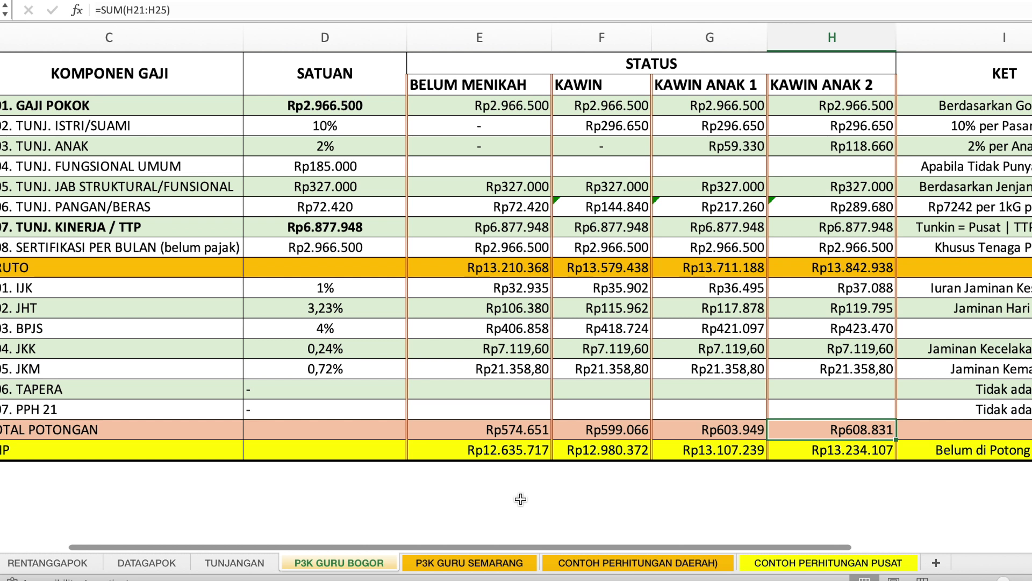
Step: Review the THP take-home pay formula, BRUTO minus TOTAL POTONGAN, for each status from BELUM MENIKAH to KAWIN ANAK 2
left_click(519, 456)
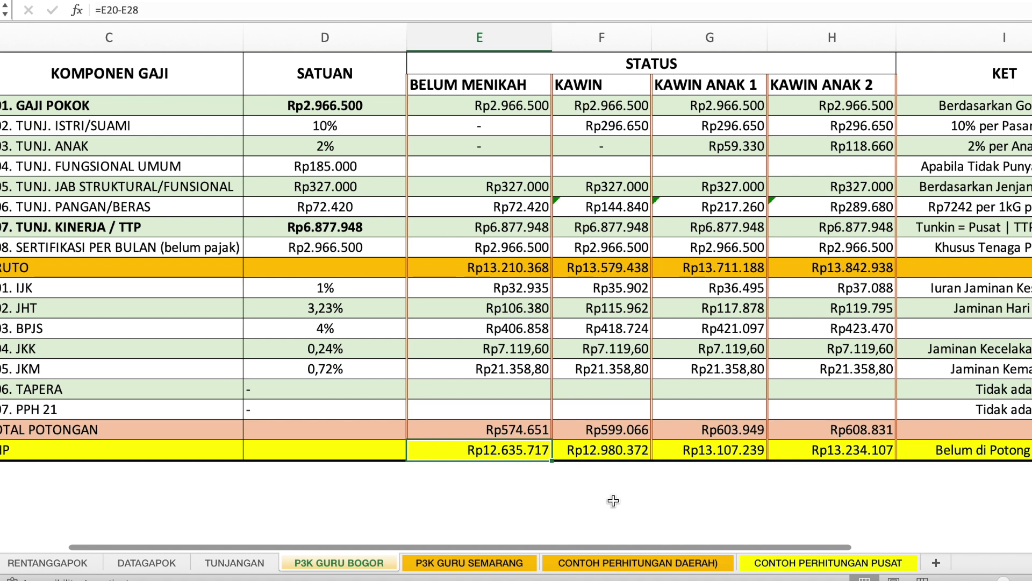
key("Right")
key("Right")
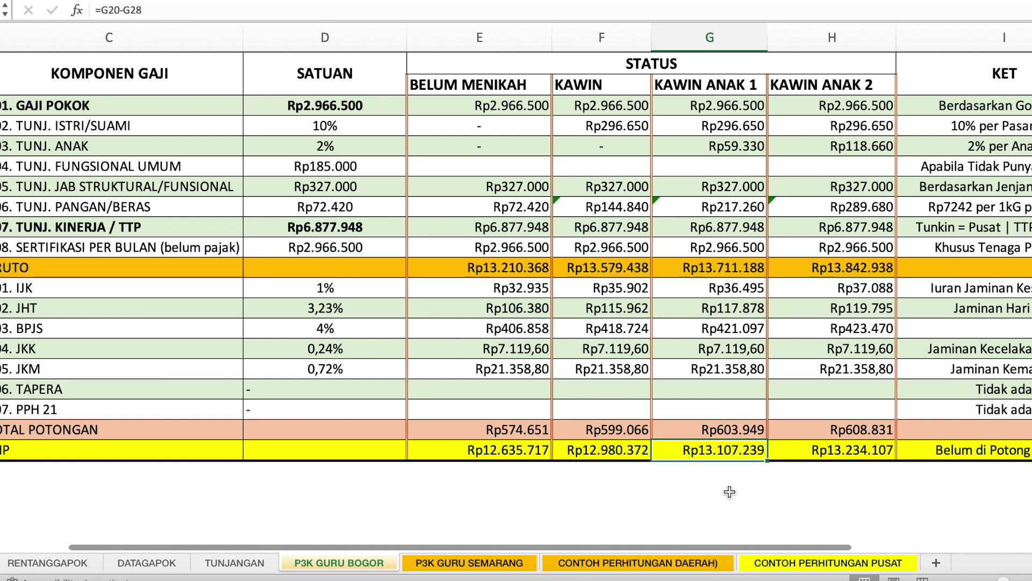
left_click(858, 456)
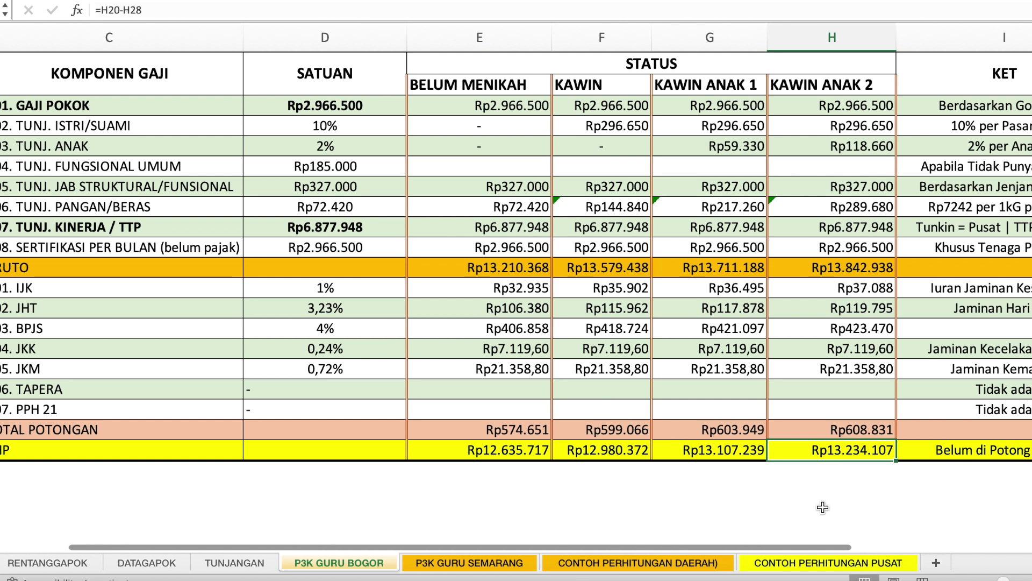
scroll(822, 507, "up", 1)
scroll(822, 507, "left", 1)
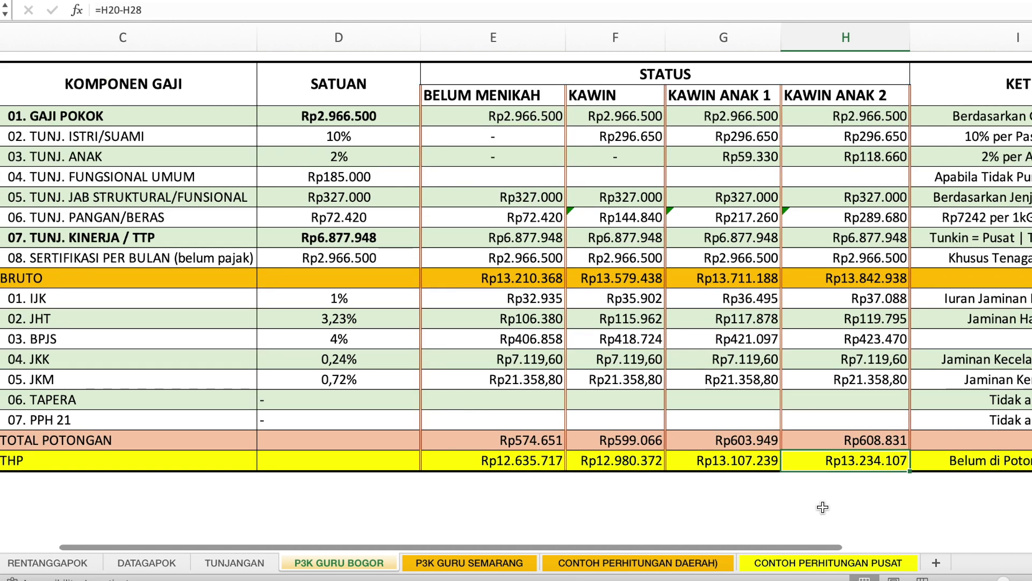